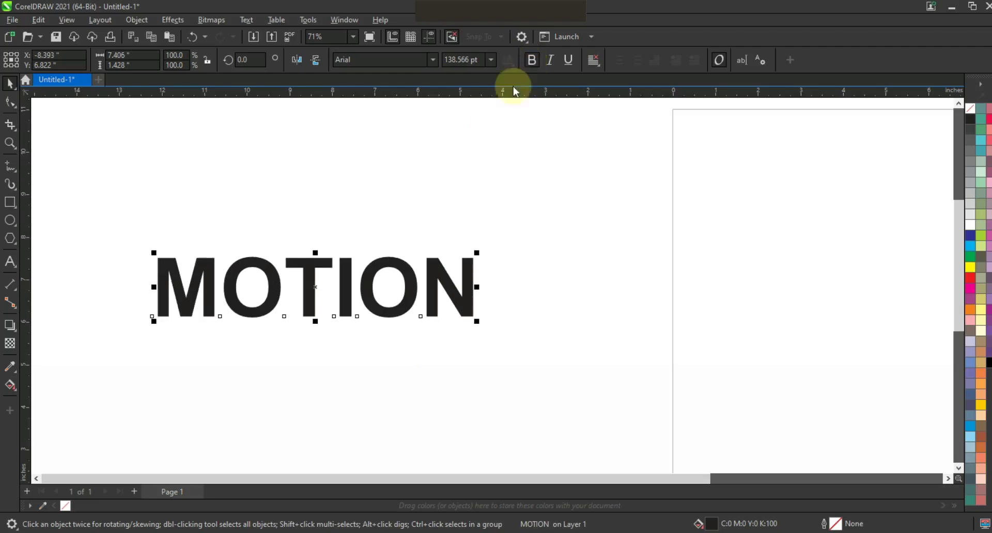
Change the MOTION text's font to Bebas Neue and enlarge it proportionally to about 9.33 in wide
left_click(431, 60)
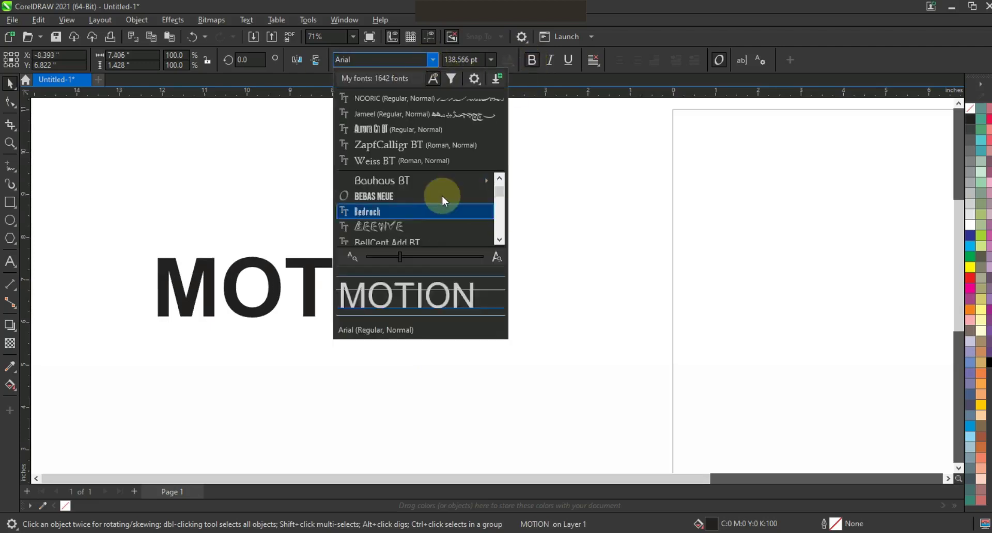
left_click(435, 197)
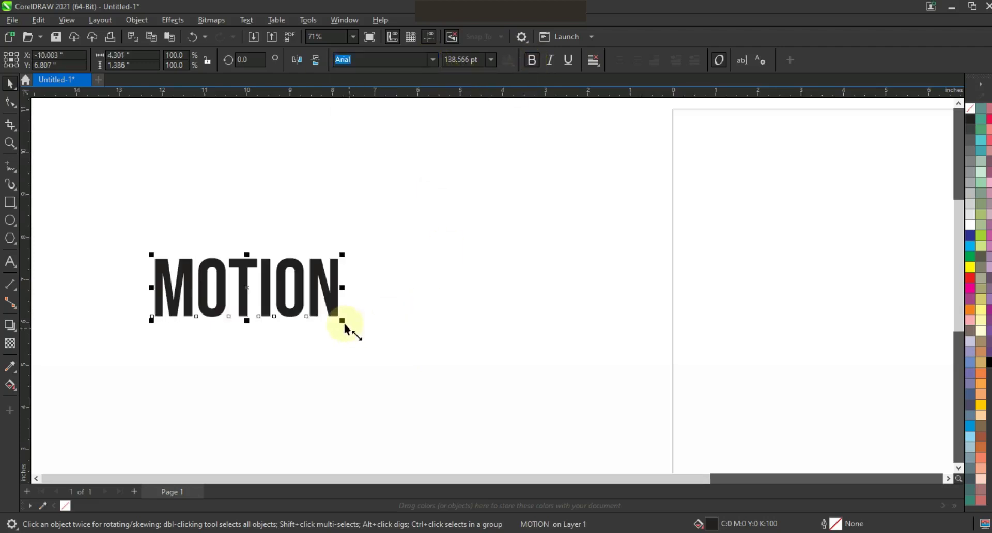
left_click_drag(421, 385, 524, 416)
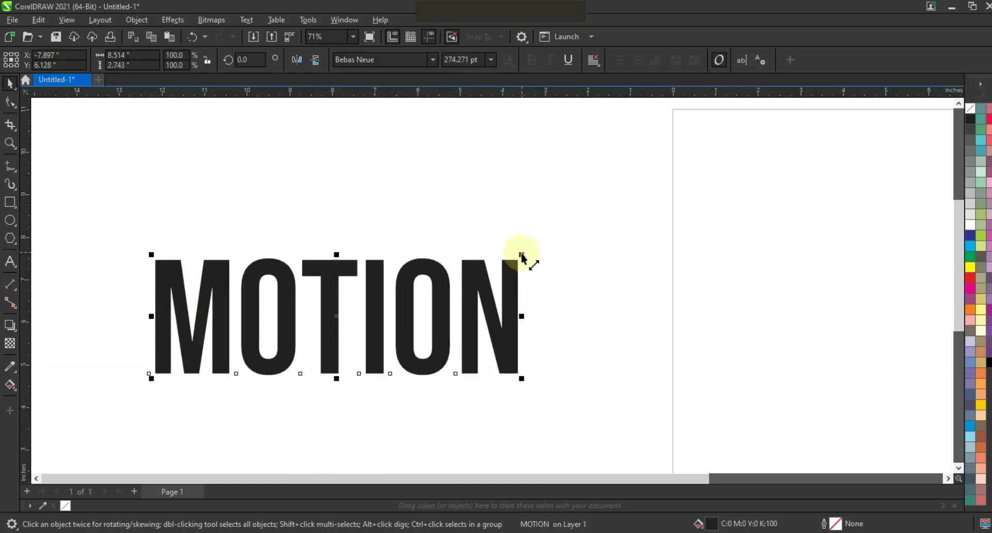
left_click_drag(545, 233, 561, 225)
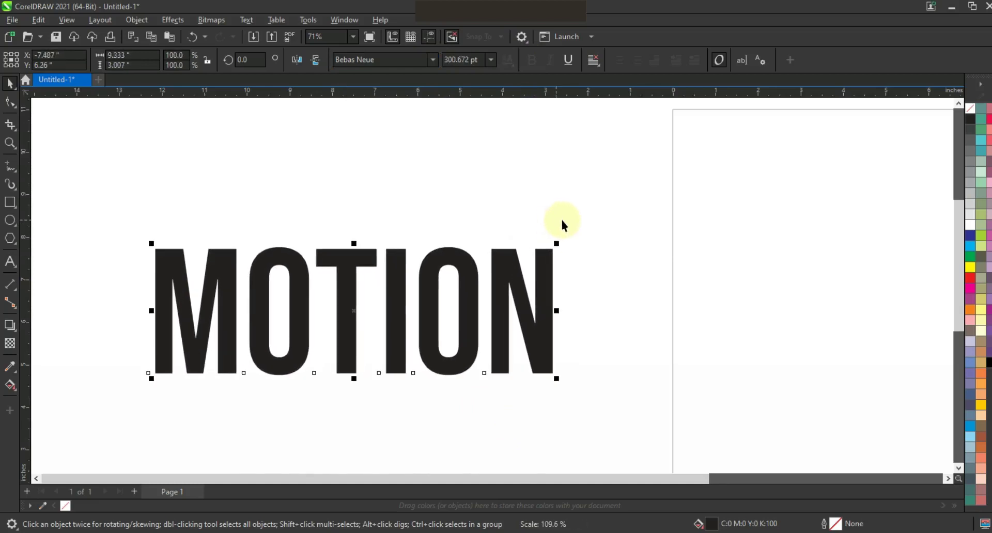
Fill the MOTION text with C100 M100 Y100 K100 black and give it a red outline 8 pt wide
left_click(987, 364)
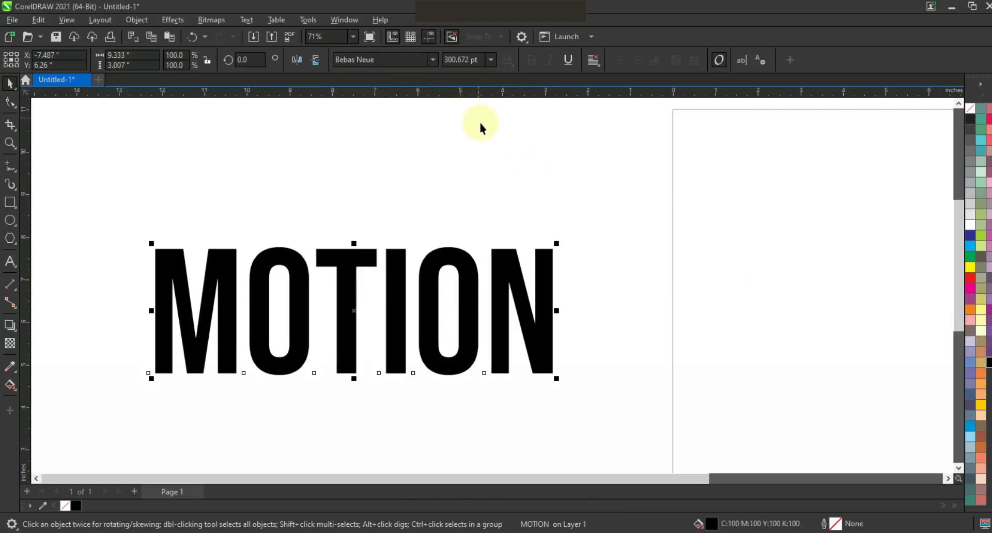
double_click(825, 526)
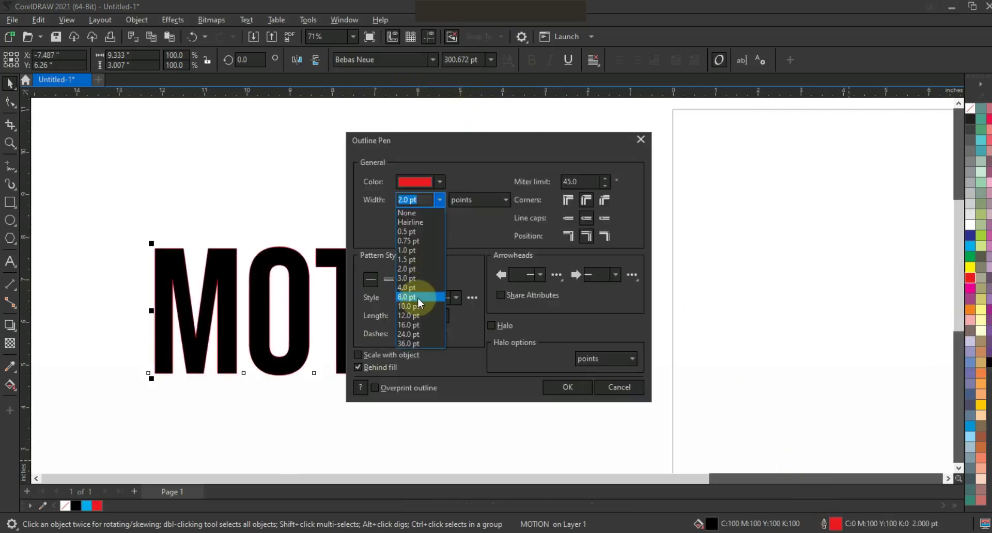
left_click(417, 298)
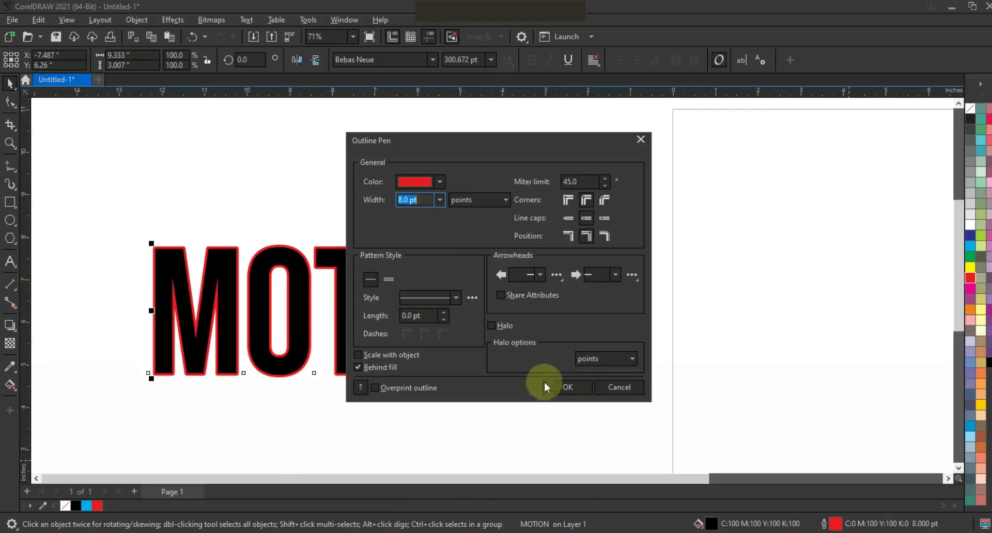
left_click(567, 387)
Convert the MOTION text to curves
left_click(8, 145)
left_click_drag(123, 161, 602, 356)
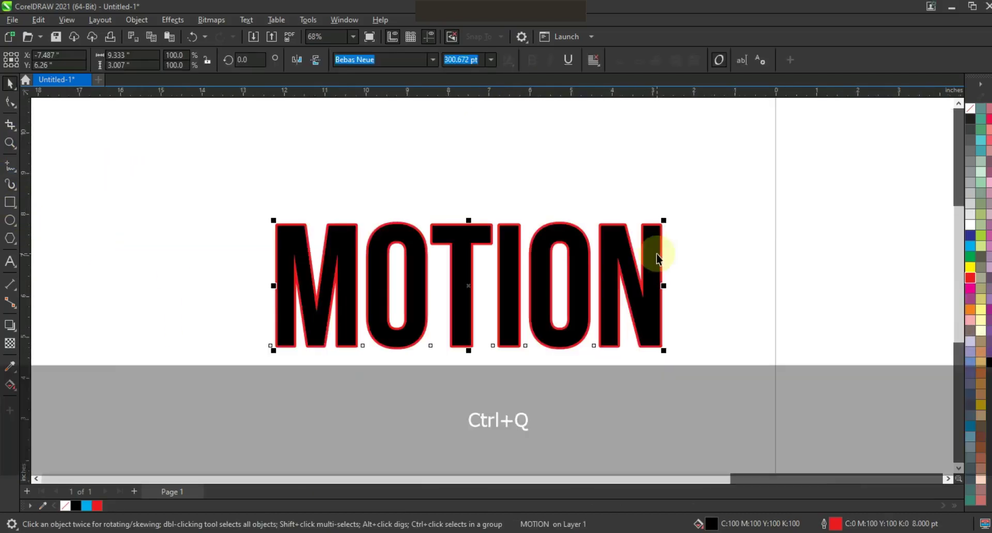
key("ctrl+q")
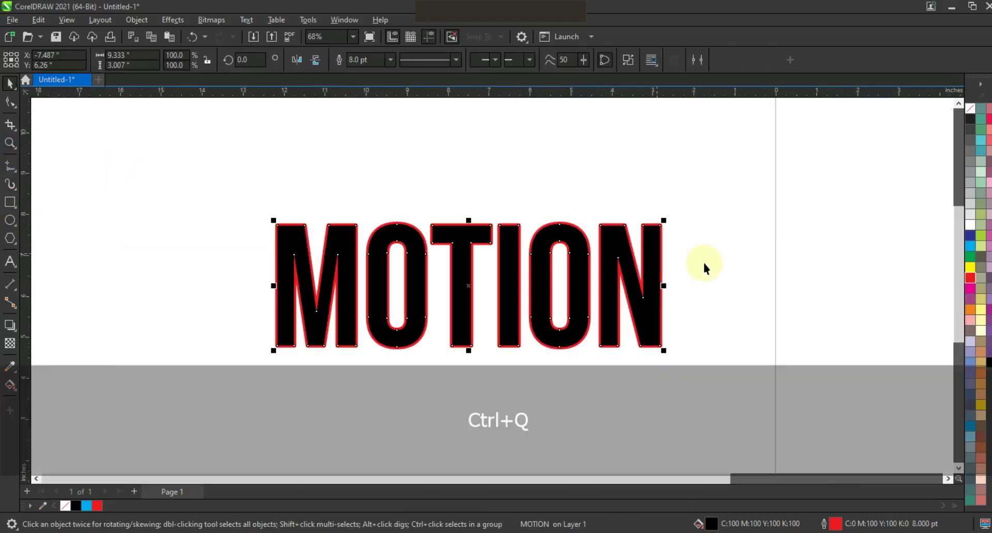
Duplicate the word about 1 in upward and place the copy at the back with a 50% grey fill
key("KP_Add")
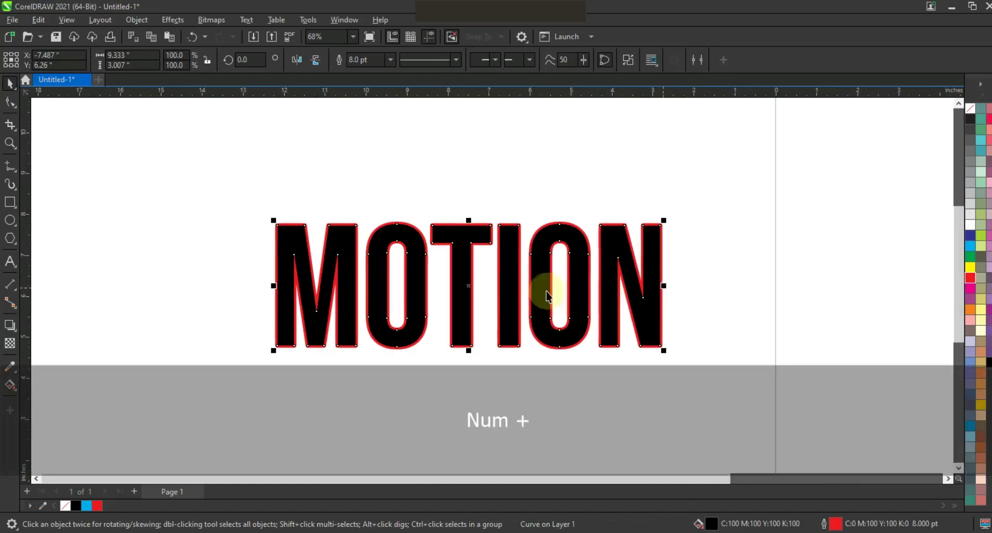
left_click_drag(518, 273, 514, 233)
key("shift+Page_Down")
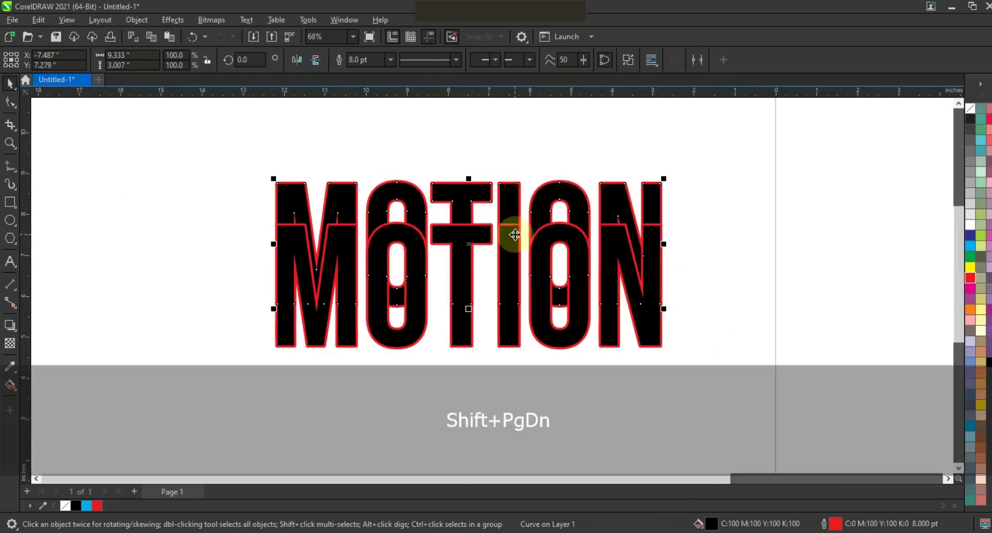
left_click(966, 175)
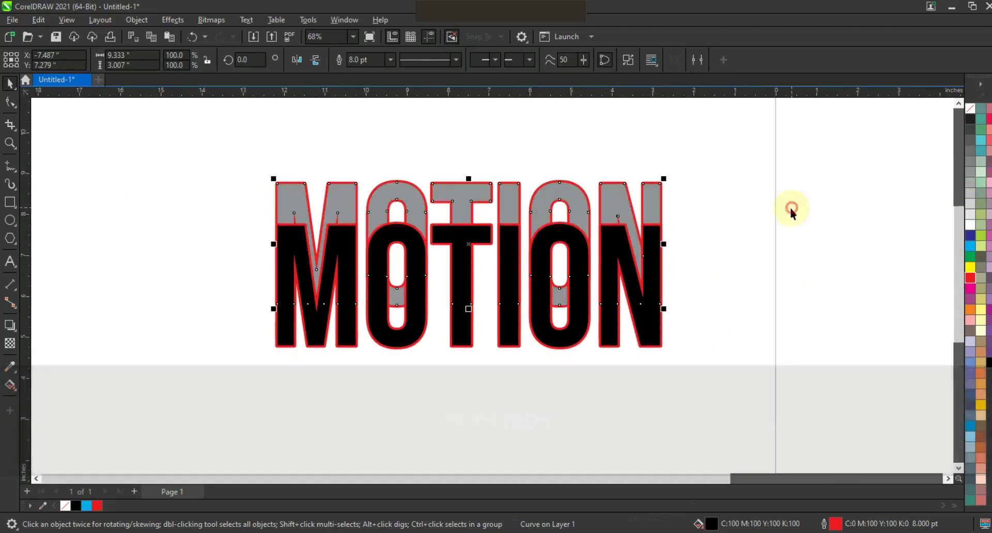
Draw a thin rectangle about 10.08 by 0.14 in across the grey copy, just above the black word
left_click(10, 202)
left_click_drag(270, 215, 684, 219)
left_click(10, 102)
left_click(7, 84)
key("Down")
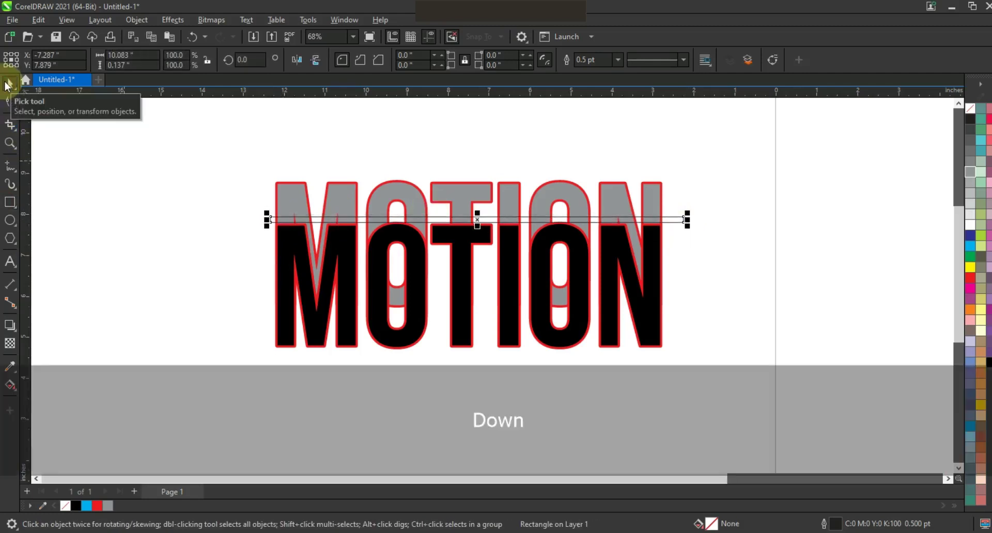
Trim the grey copy with the thin rectangle and break the copy apart into separate pieces
left_click(463, 188, "shift")
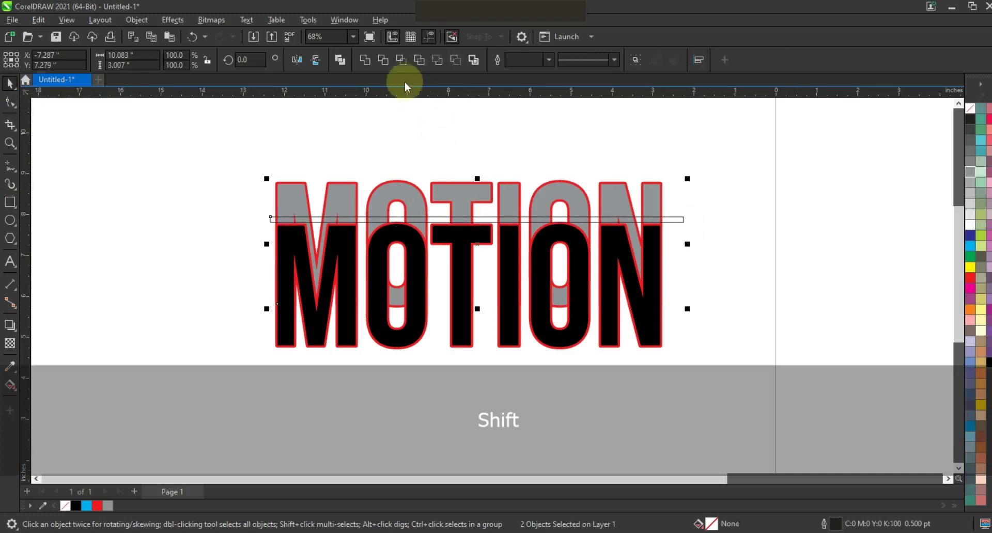
left_click(383, 60)
left_click(355, 185)
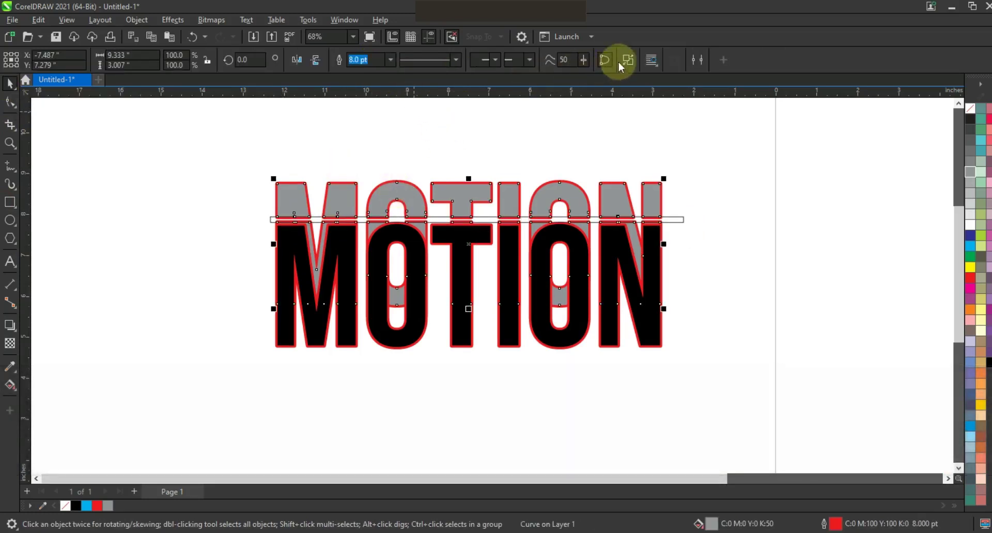
Delete the thin rectangle and the grey pieces below the cut
left_click(682, 219)
key("Delete")
left_click_drag(699, 217, 222, 331)
key("Delete")
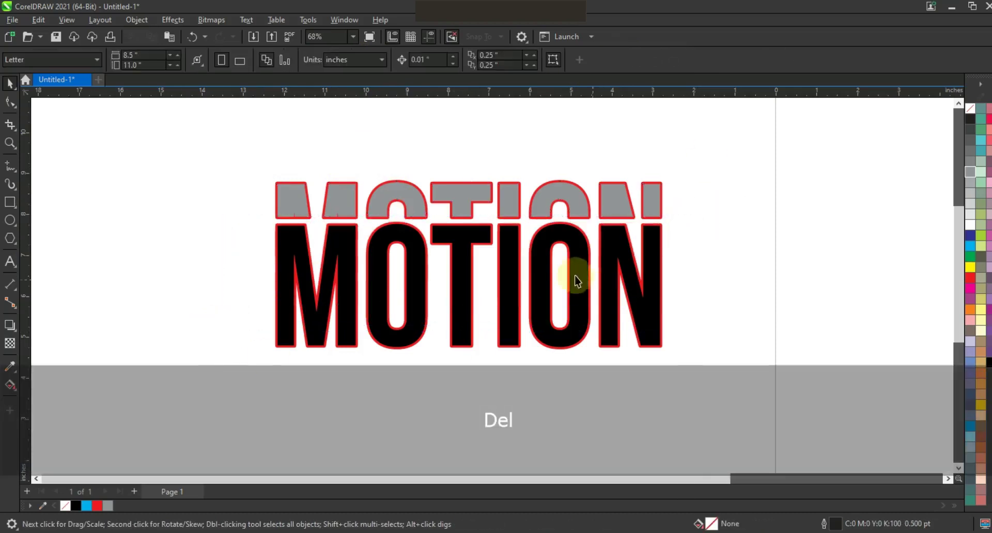
Weld the remaining grey letter tops into one object
left_click_drag(709, 159, 250, 235)
left_click(364, 59)
left_click(190, 204)
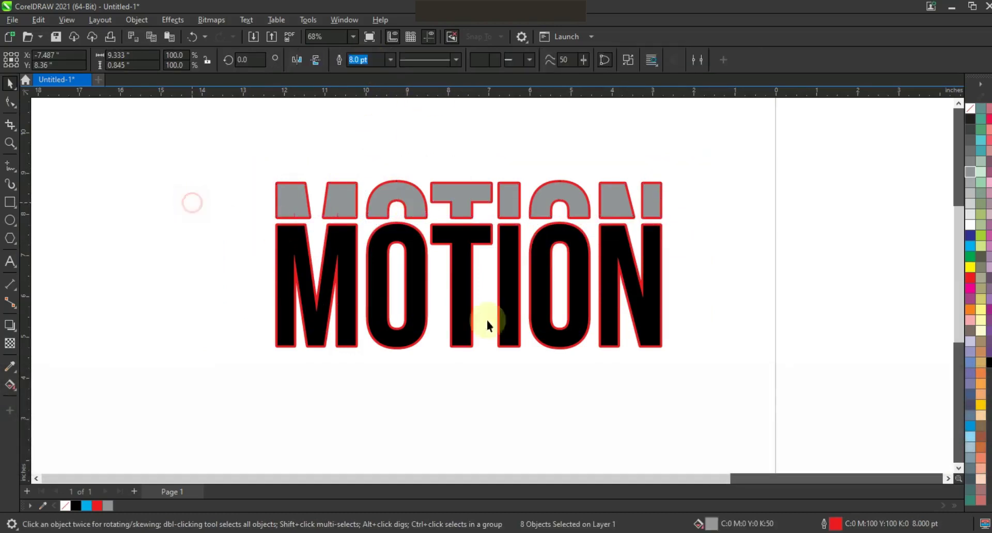
Duplicate the black word, send the copy to the back and nudge it down about 0.9 in
left_click(504, 305)
key("KP_Add")
key("Down")
key("Down")
key("Down")
key("Down")
key("Down")
key("Down")
key("Down")
key("Down")
key("Down")
key("Down")
key("Down")
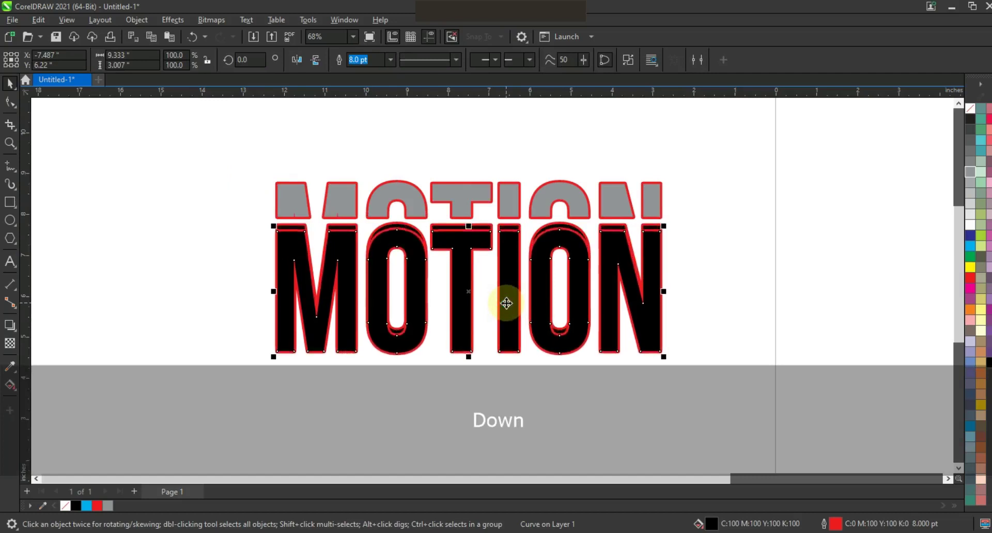
key("Down")
key("Down")
key("Down")
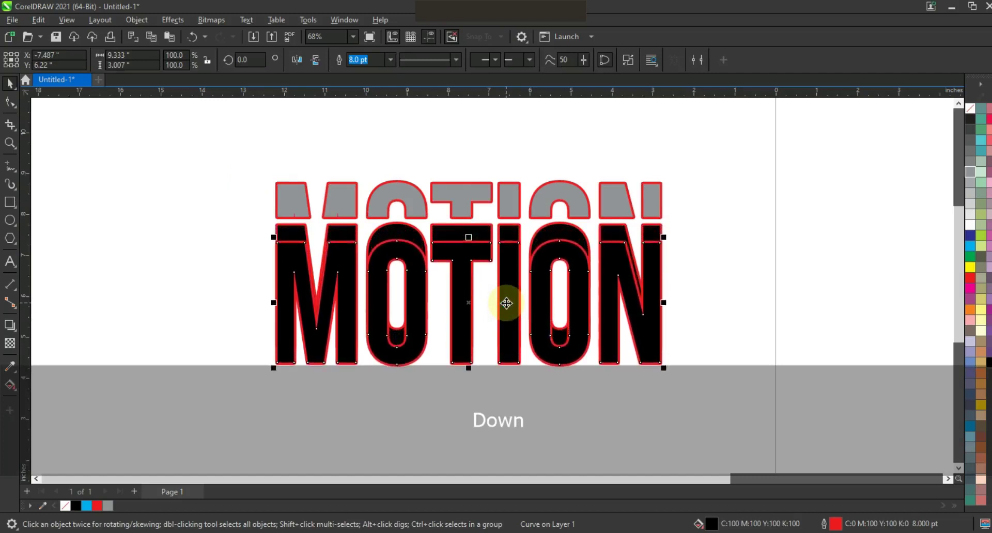
key("shift+Page_Down")
key("Down")
key("Down")
key("Down")
key("Down")
key("Down")
key("Down")
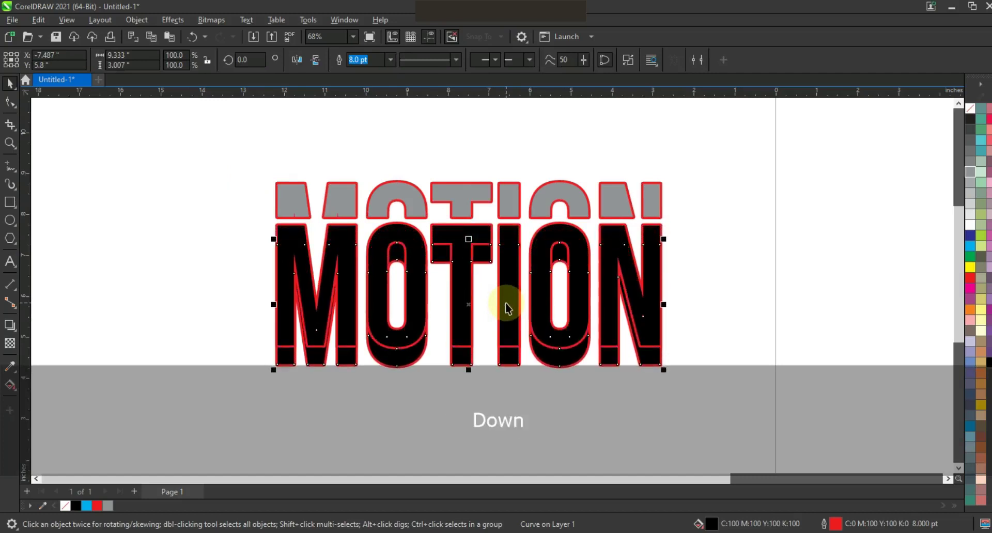
key("Down")
key("Down")
key("Down")
key("Down")
key("Down")
key("Down")
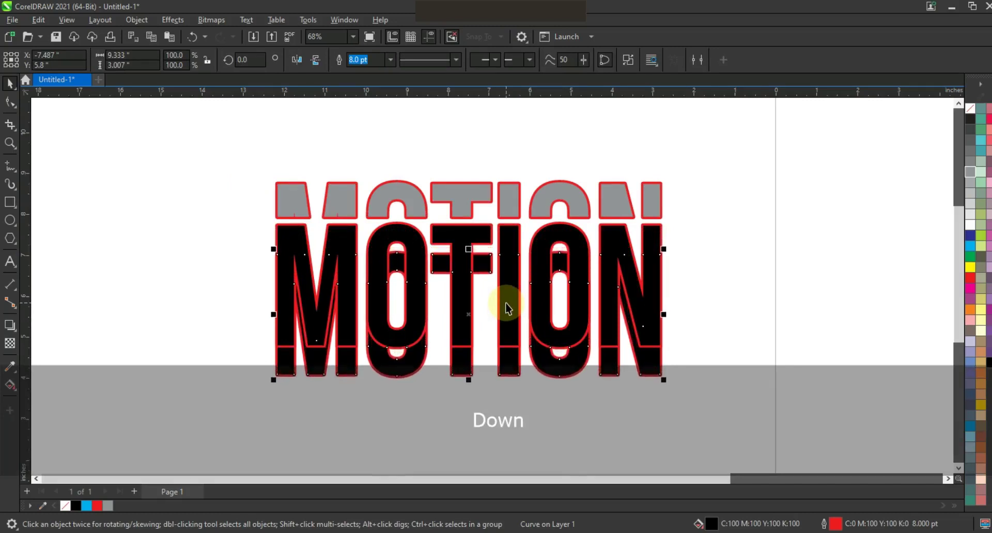
key("Down")
key("Down")
key("Down")
key("Down")
key("Down")
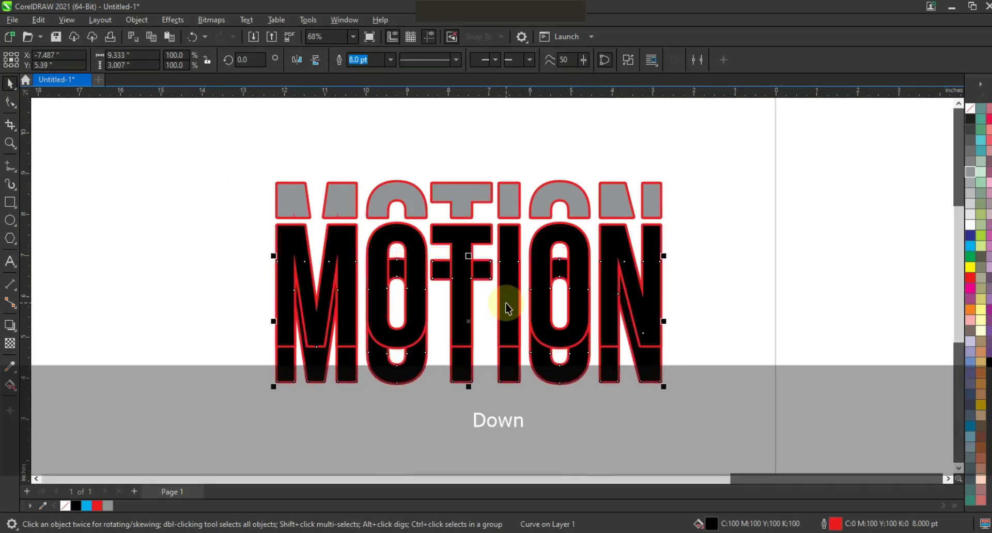
Draw a thin rectangle about 11.04 by 0.14 in across the rear copy, along the front word's lower edge
left_click(155, 332)
left_click(10, 203)
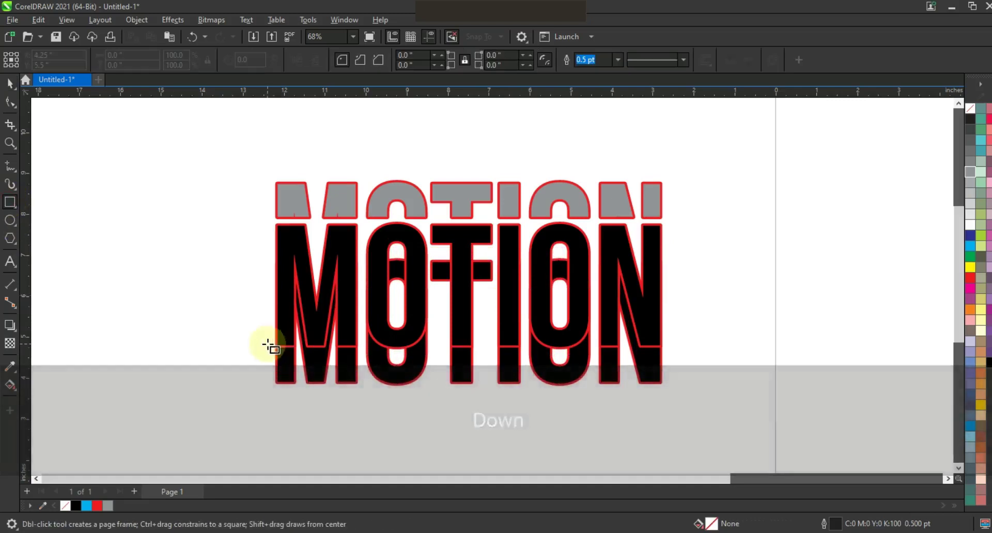
left_click_drag(267, 347, 720, 353)
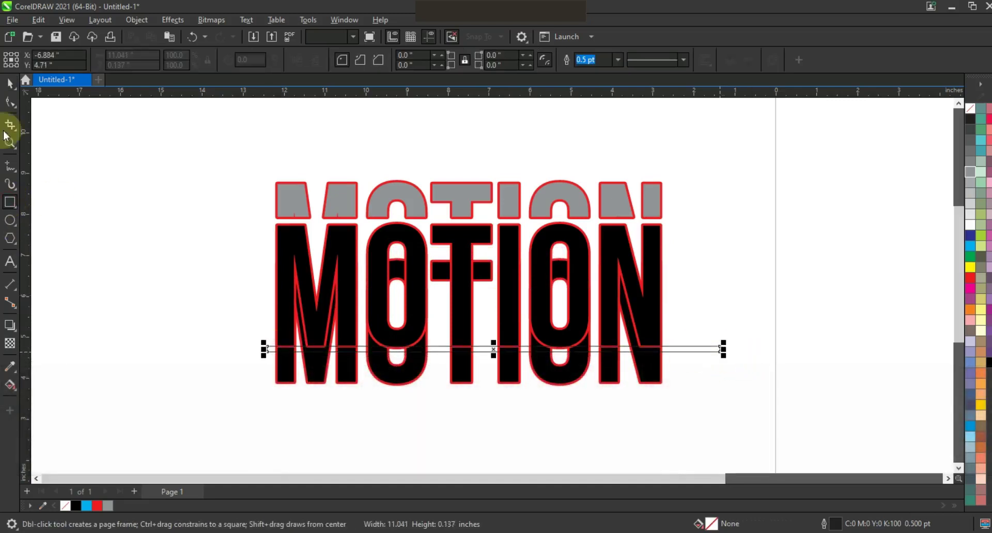
left_click(10, 102)
key("space")
Trim the rear black copy with the thin rectangle and delete the rectangle
left_click(283, 377, "shift")
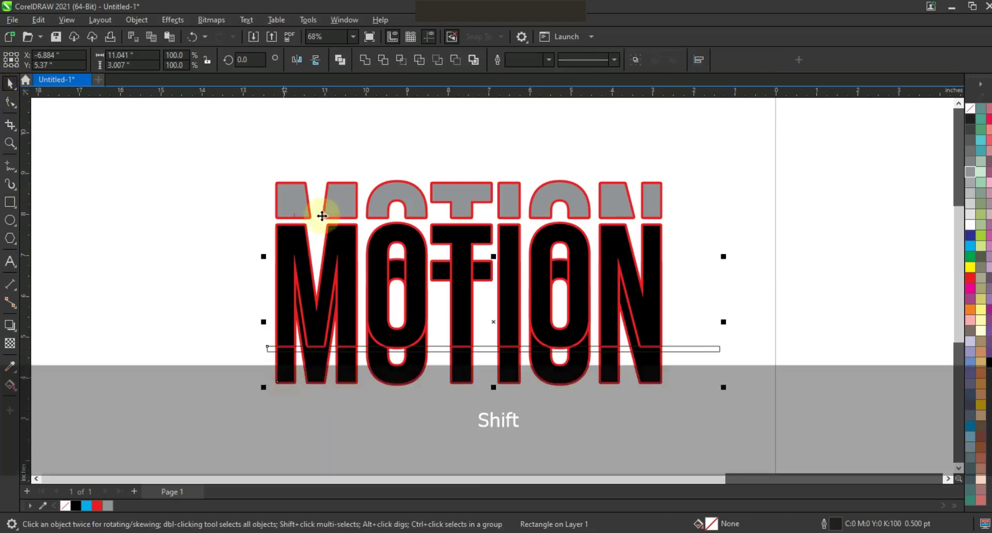
left_click(383, 59)
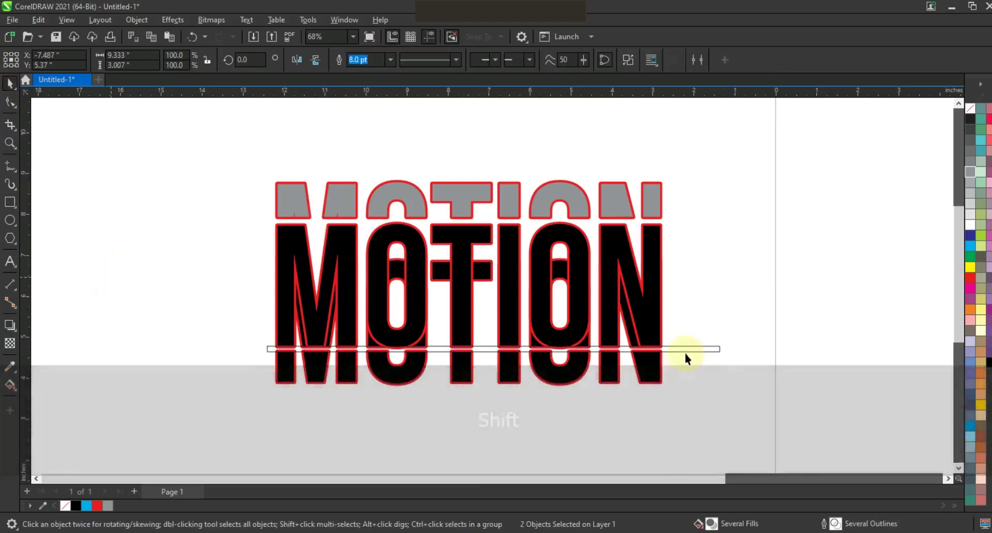
left_click(689, 349)
key("Delete")
Break apart the trimmed rear copy and delete its pieces above the cut
left_click(649, 378)
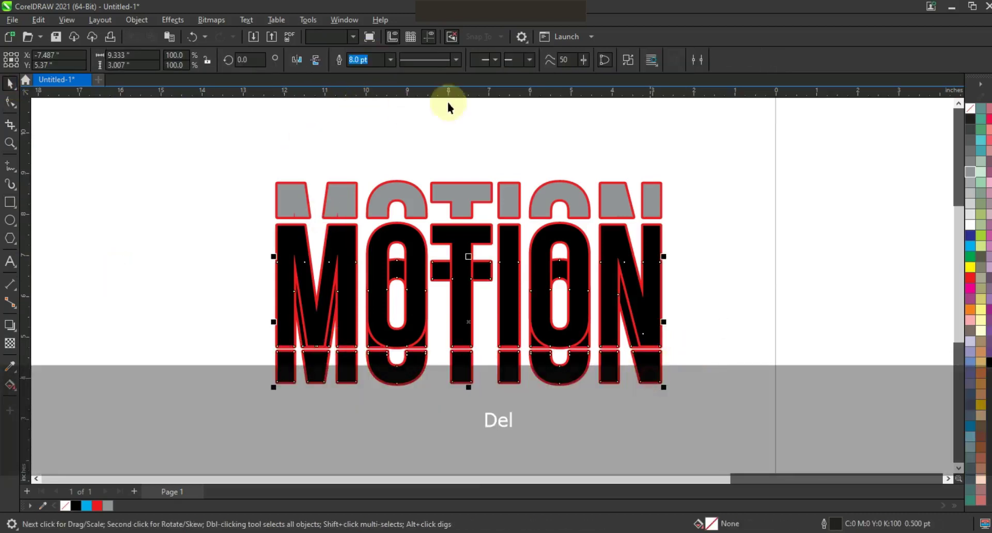
left_click_drag(664, 304, 716, 392)
key("Delete")
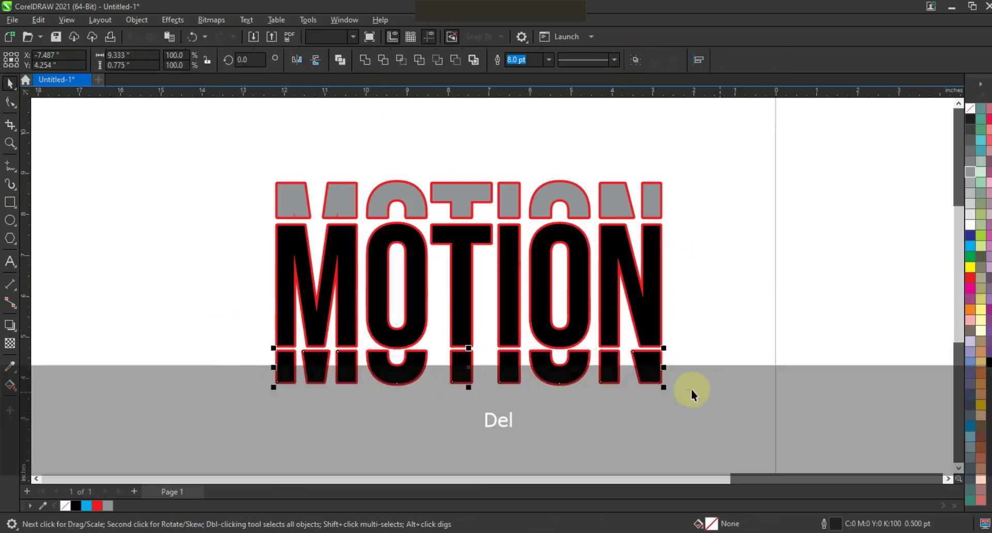
Weld the remaining lower letter pieces into one object and fill it with 50% grey
left_click(970, 172)
left_click(692, 255)
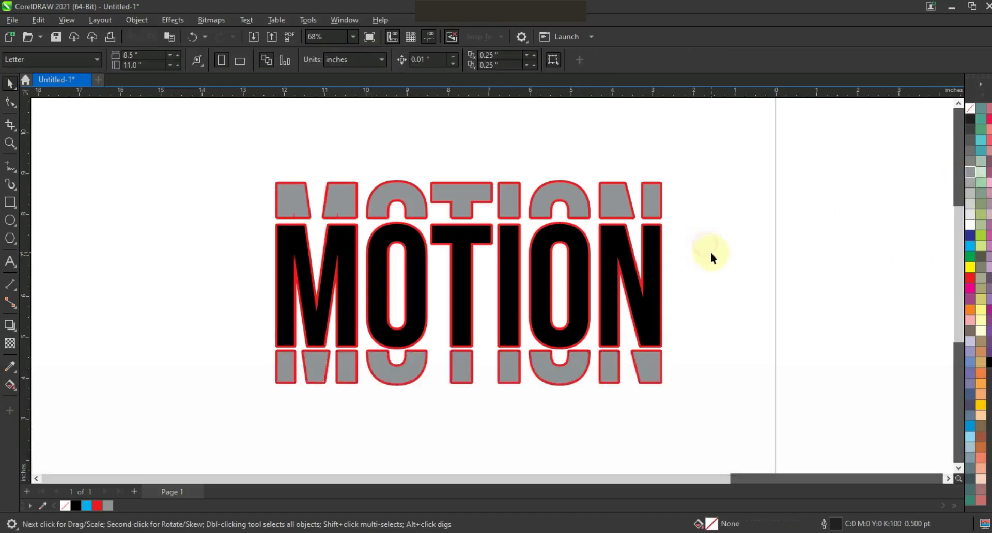
Stack two more copies of the upper grey strip above it, spaced about 0.91 in apart
left_click(456, 194)
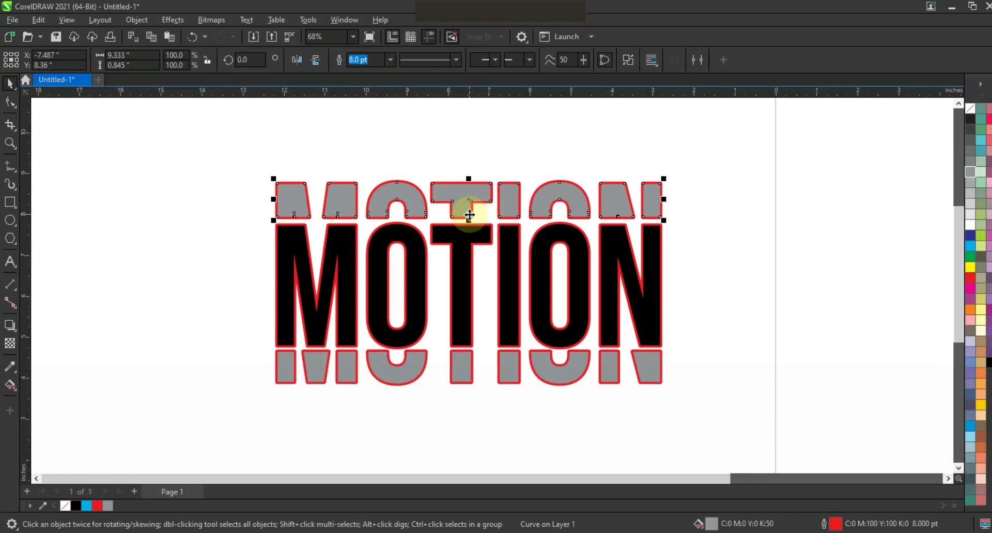
left_click_drag(468, 214, 474, 178)
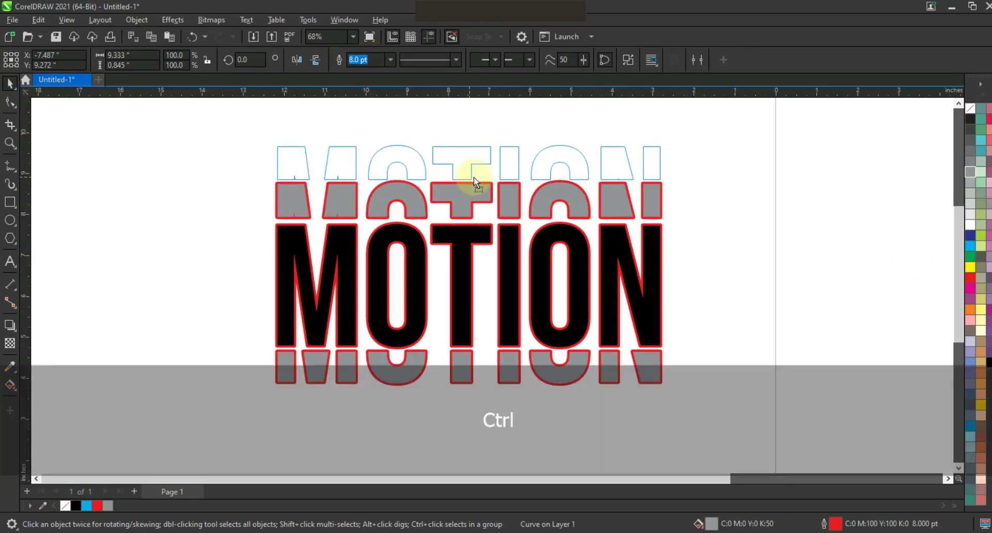
left_click_drag(473, 177, 473, 176)
key("ctrl+r")
Stack two more copies of the lower grey strip beneath it, spaced about 0.87 in apart
left_click(513, 368)
left_click_drag(511, 367, 512, 403)
key("ctrl+r")
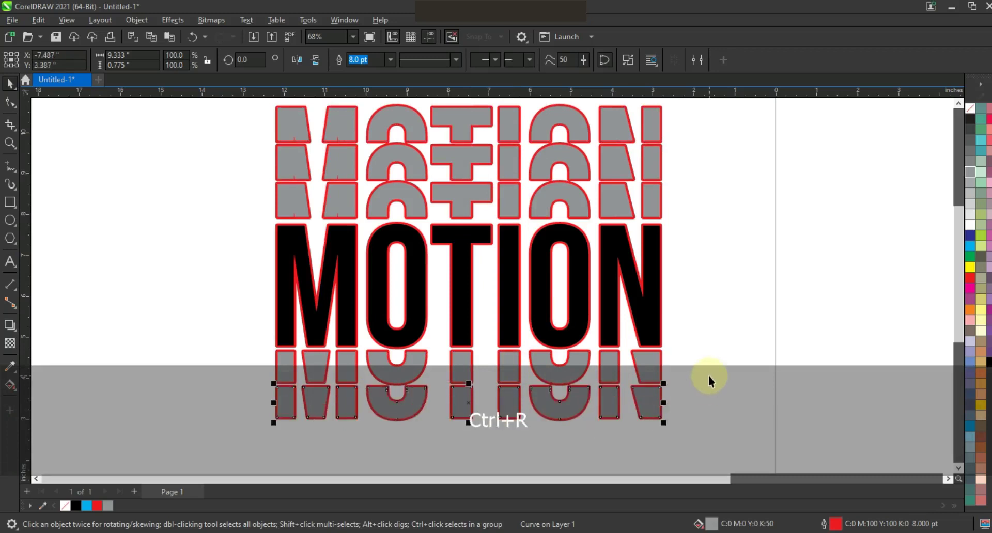
left_click(722, 348)
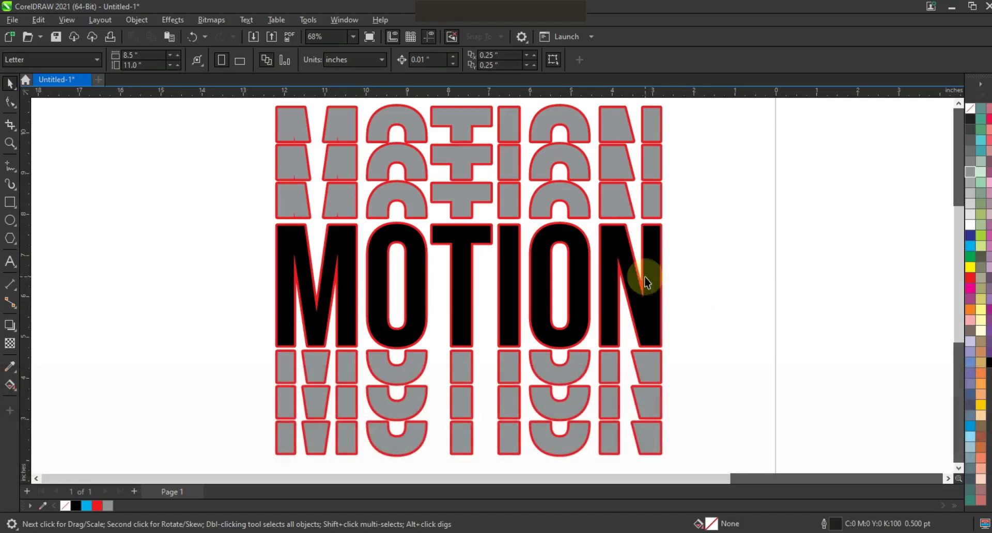
Select the central word with all the grey strips and weld them into one object
key("F3")
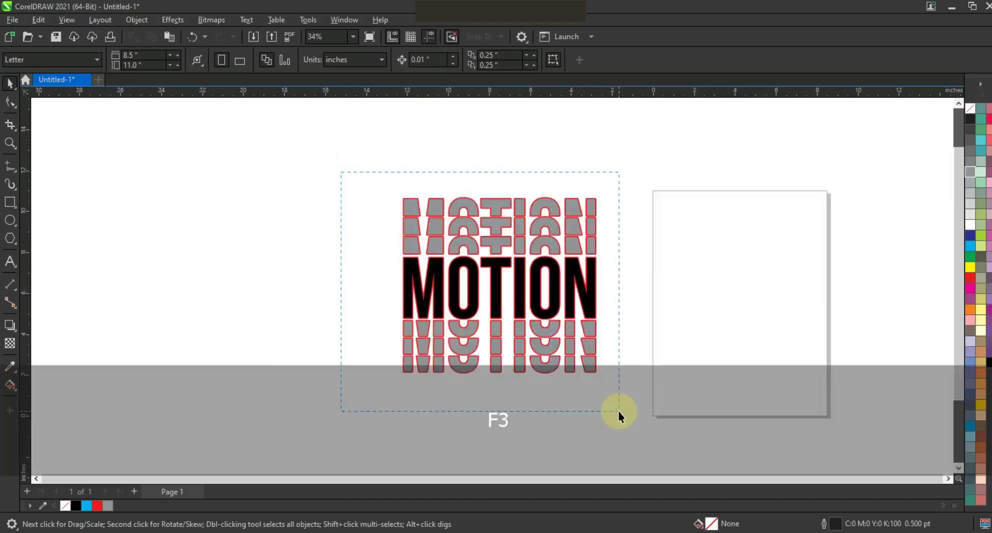
left_click_drag(619, 412, 618, 412)
left_click(367, 63)
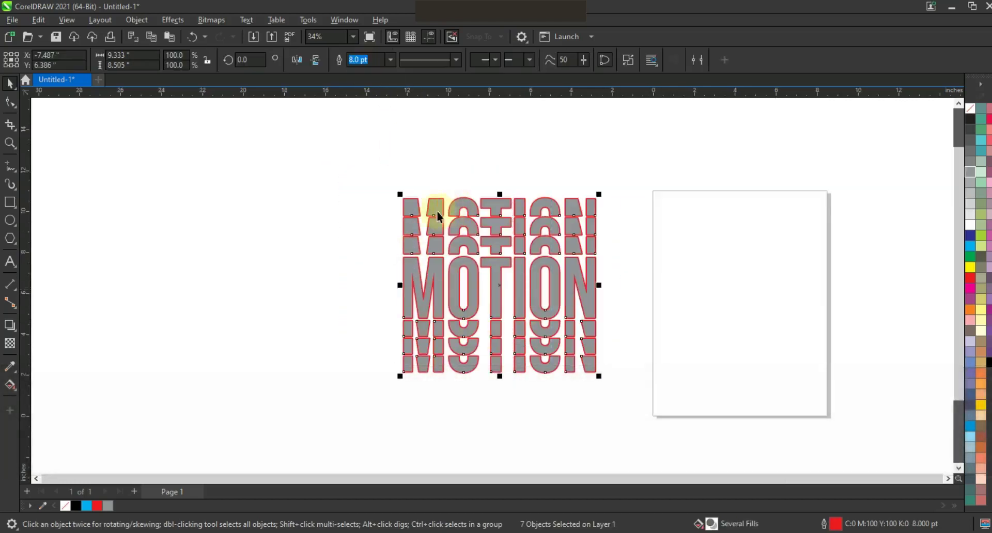
Remove the red outline from the whole stacked MOTION text
right_click(969, 109)
left_click(950, 127)
key("shift")
key("F3")
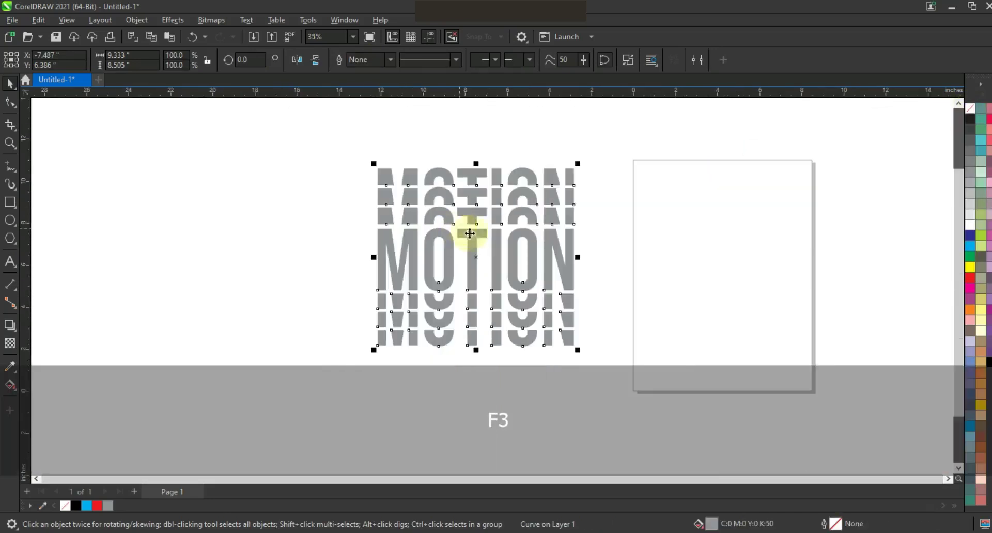
Apply an envelope to the stacked text and delete its mid-side nodes so only the corner nodes remain
left_click(9, 145)
left_click_drag(290, 122, 723, 372)
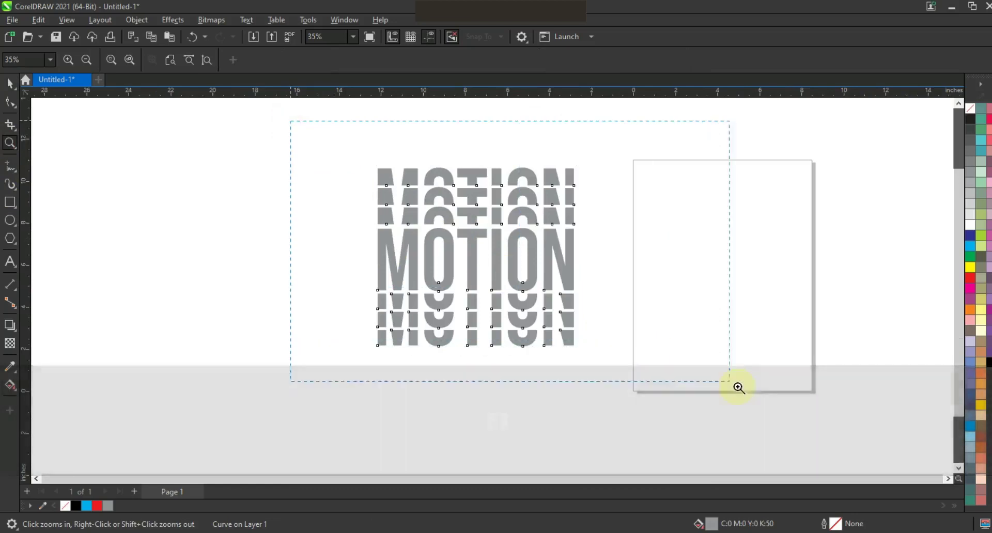
left_click(15, 333)
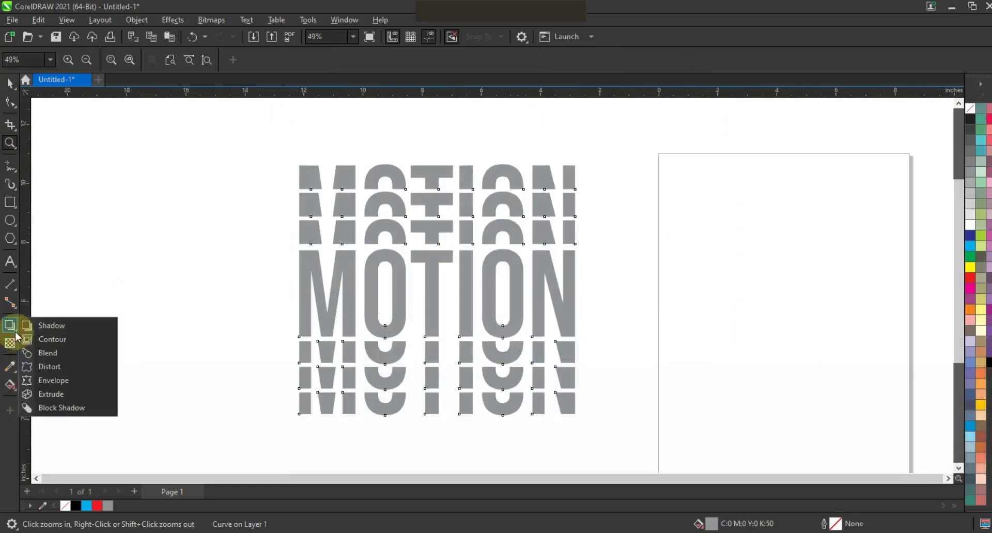
left_click(63, 380)
left_click_drag(462, 422, 463, 426)
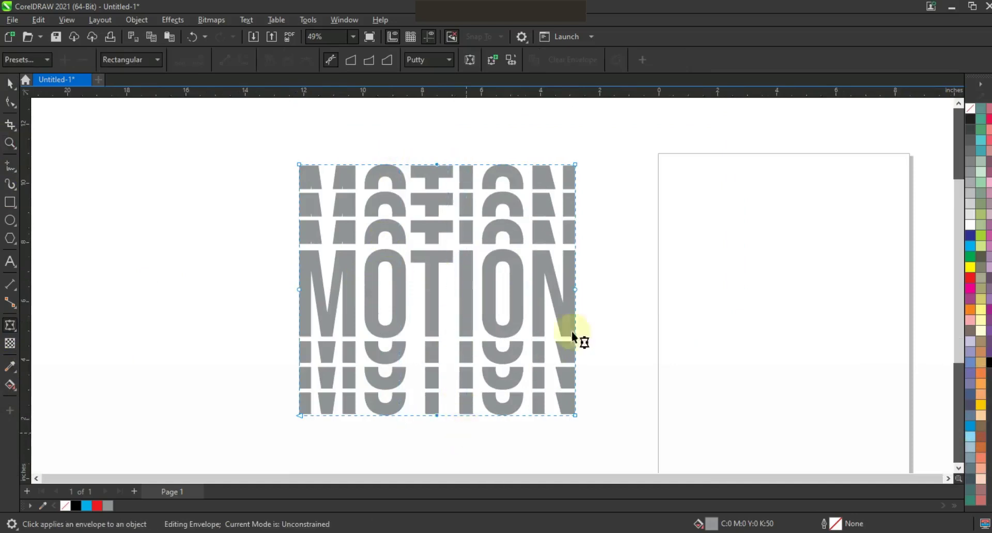
key("Delete")
left_click_drag(608, 271, 302, 319)
left_click_drag(587, 429, 586, 430)
left_click(226, 60)
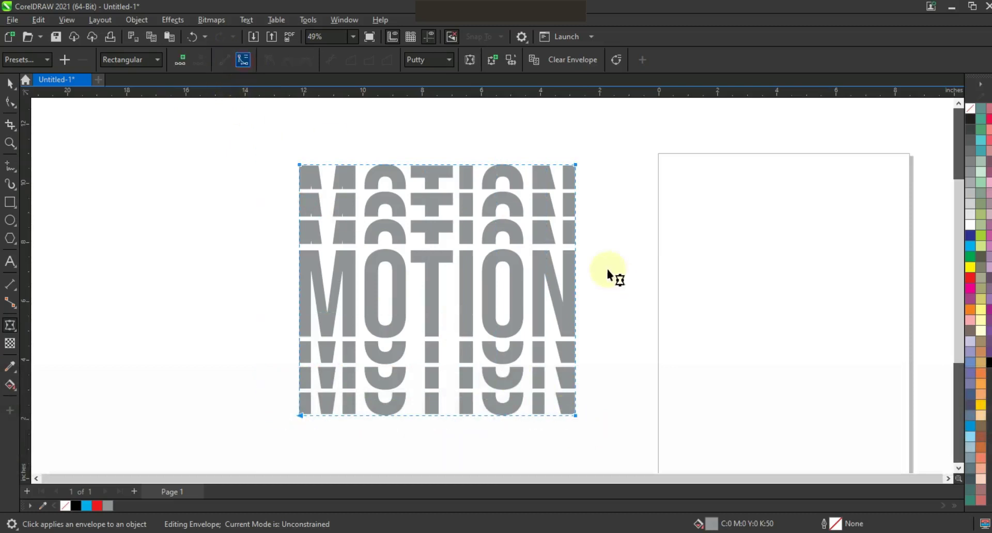
Bend the two vertical sides of the envelope to the right in matching curves, making the stack about 10.27 in wide
left_click_drag(581, 293, 602, 292)
left_click(299, 284)
left_click_drag(299, 283, 320, 287)
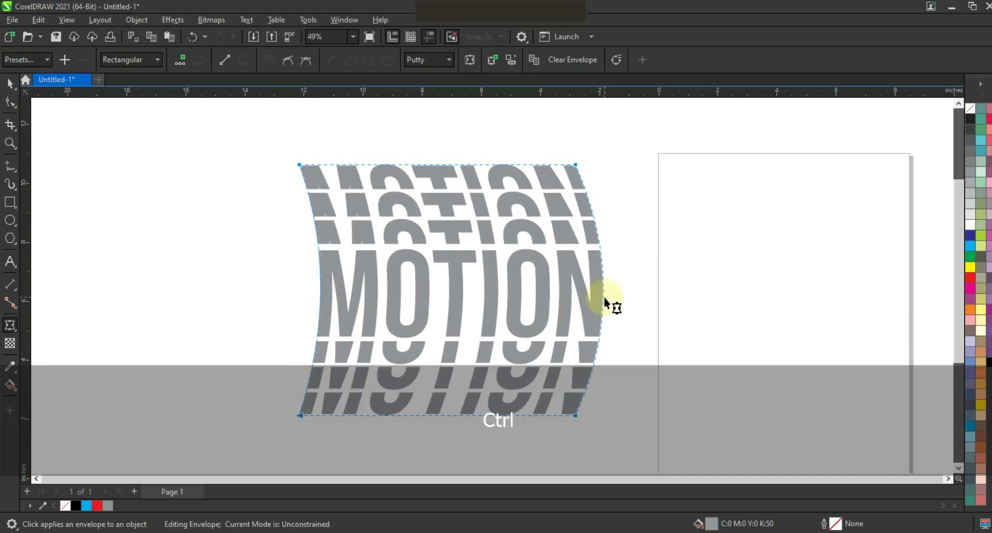
left_click(10, 83)
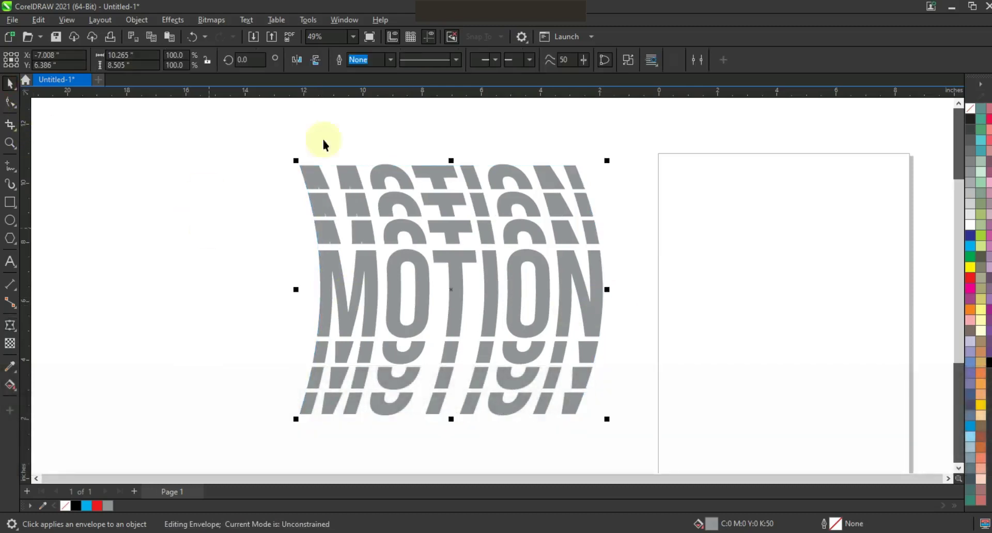
Break the enveloped curve apart and combine the central word's pieces into one object with open O counters
left_click(137, 20)
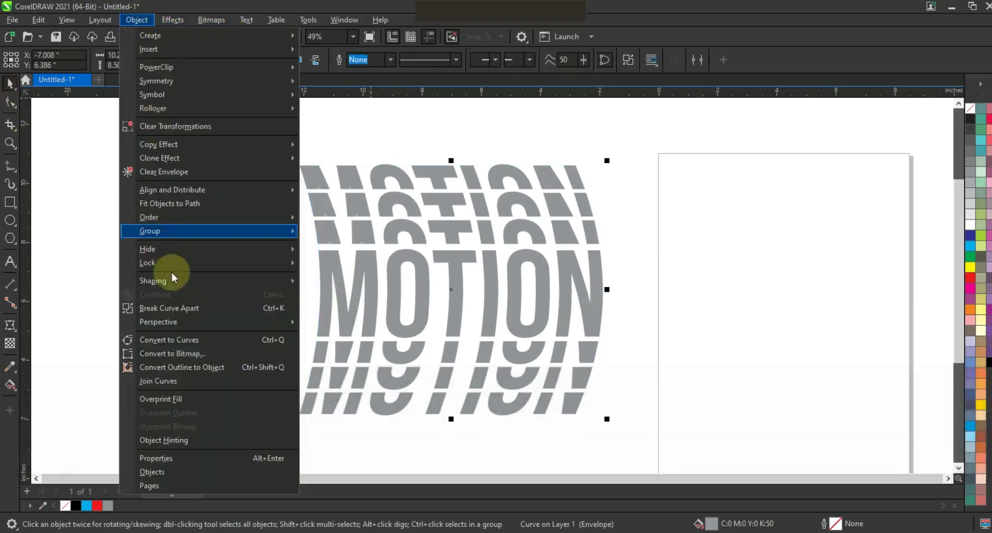
left_click(176, 309)
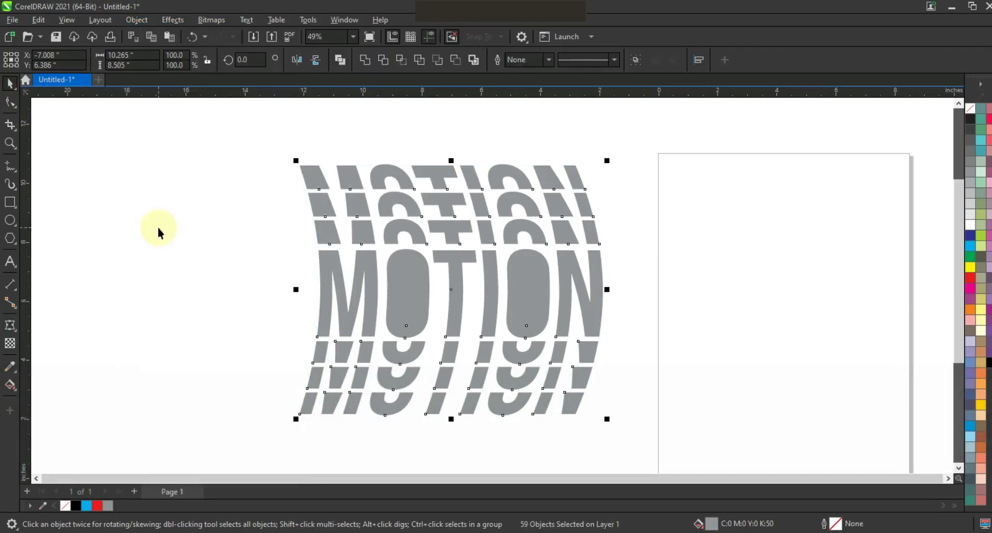
key("ctrl+z")
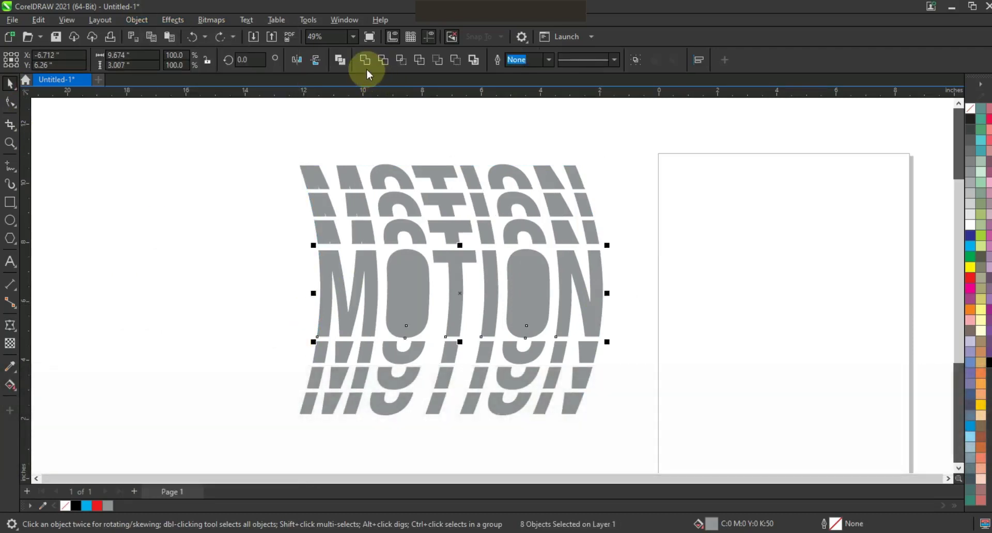
left_click(340, 60)
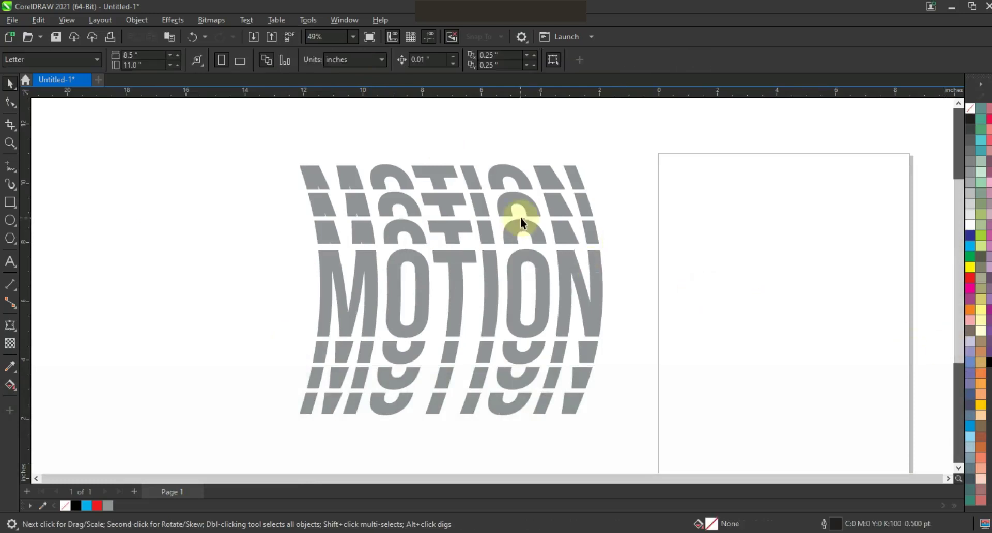
Weld the letter pieces of each of the three upper strips into one object per strip
left_click(511, 182)
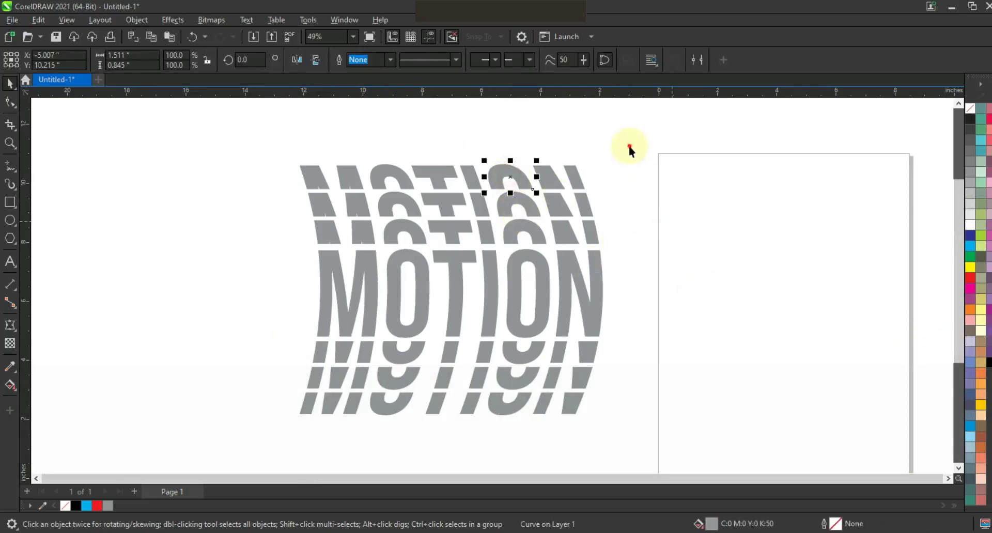
left_click_drag(293, 194, 274, 198)
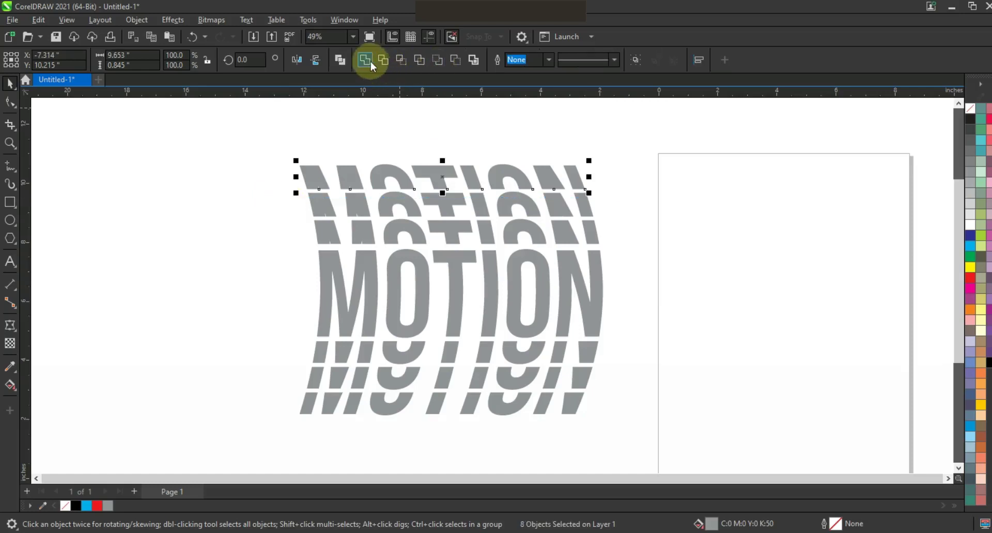
left_click(613, 188)
left_click_drag(292, 222, 291, 222)
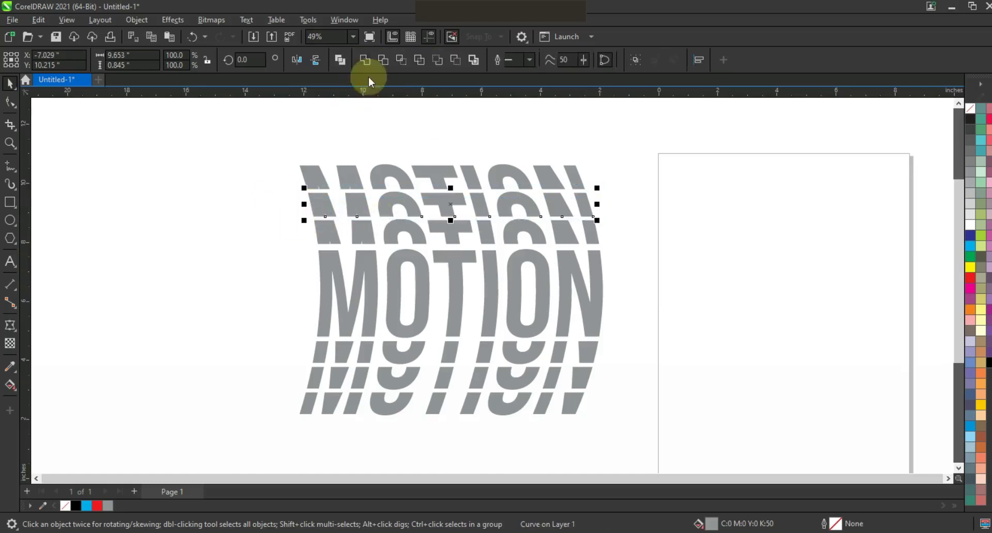
left_click_drag(622, 215, 312, 250)
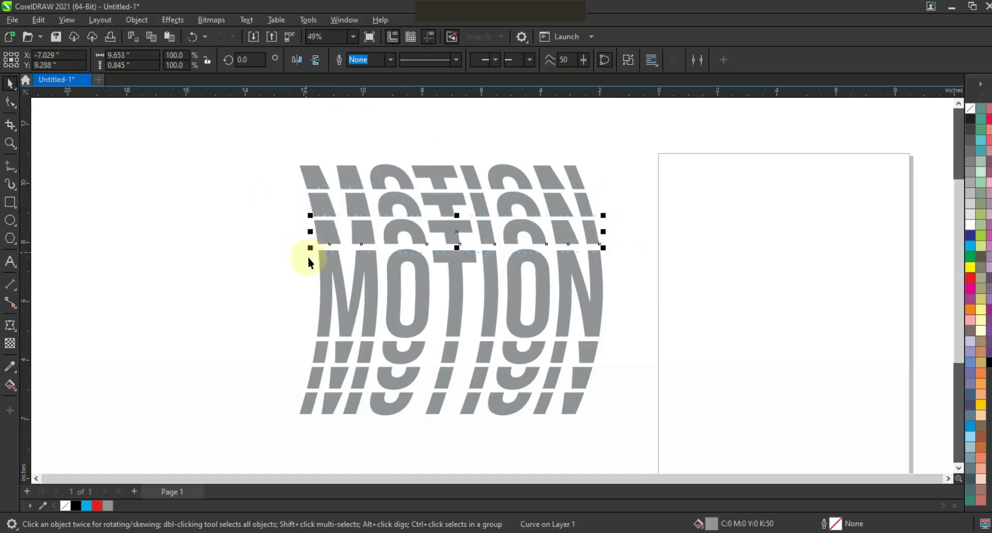
Weld the letter pieces of each of the three lower strips into one object per strip
left_click_drag(262, 323, 520, 368)
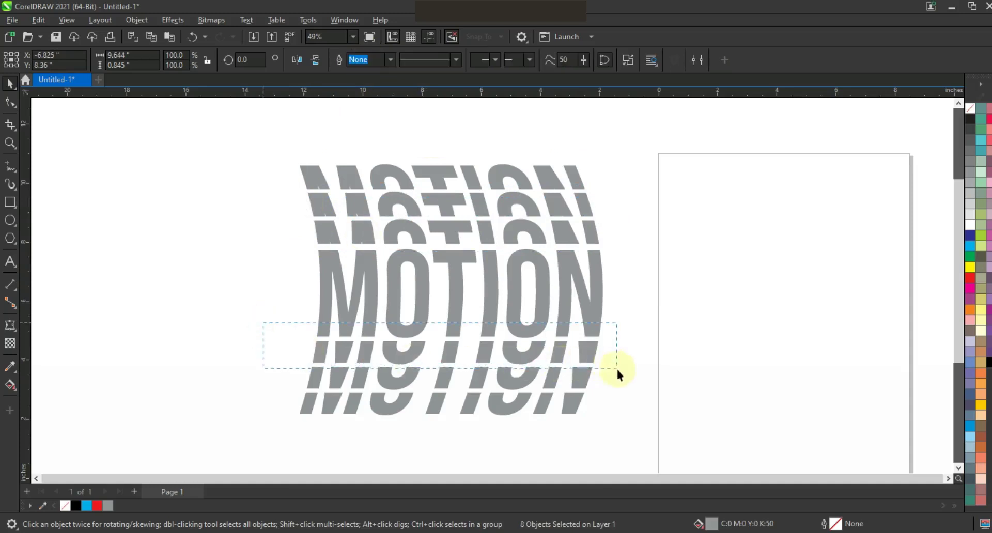
left_click_drag(615, 368, 616, 368)
left_click_drag(498, 401, 600, 392)
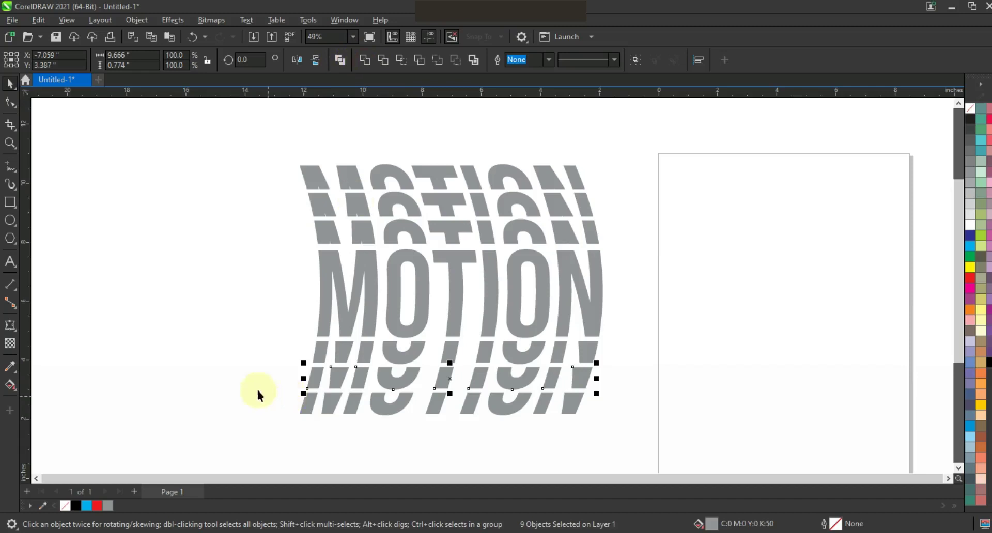
left_click_drag(266, 381, 594, 436)
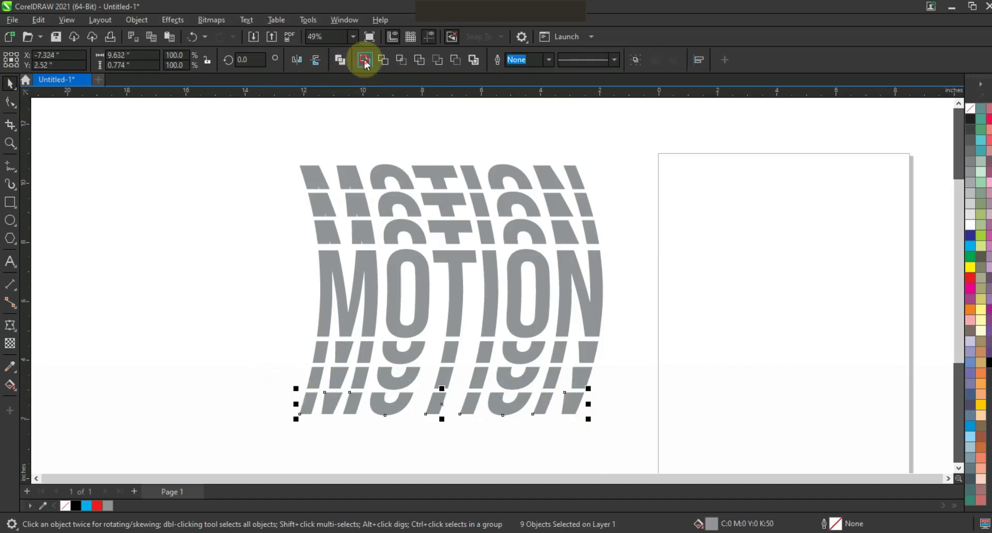
left_click(282, 207)
Draw a rectangle about 13.16 by 20.75 in around the text, fill it with C100 M100 Y100 K100 black and send it to the back
left_click(16, 207)
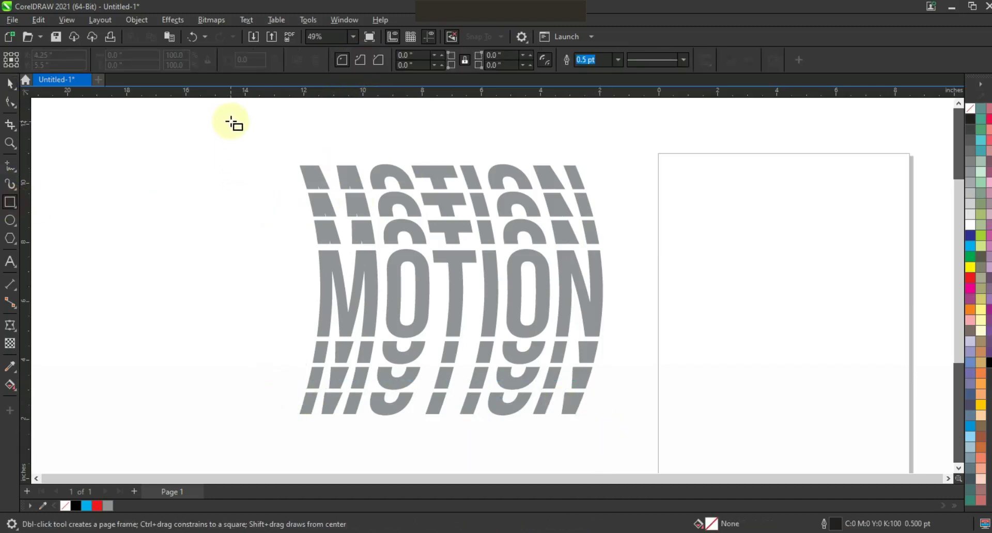
key("F3")
left_click_drag(259, 138, 452, 444)
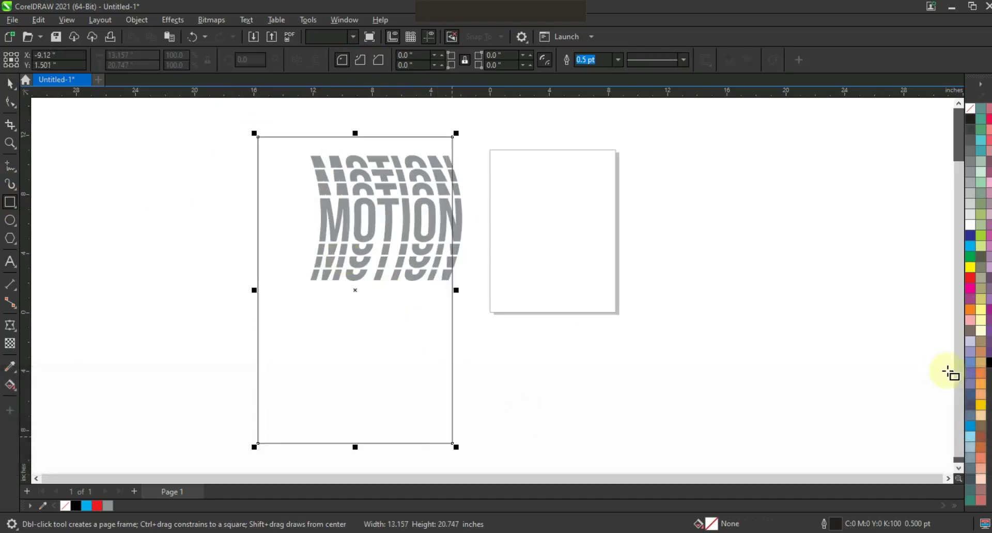
left_click(988, 364)
key("shift+Next")
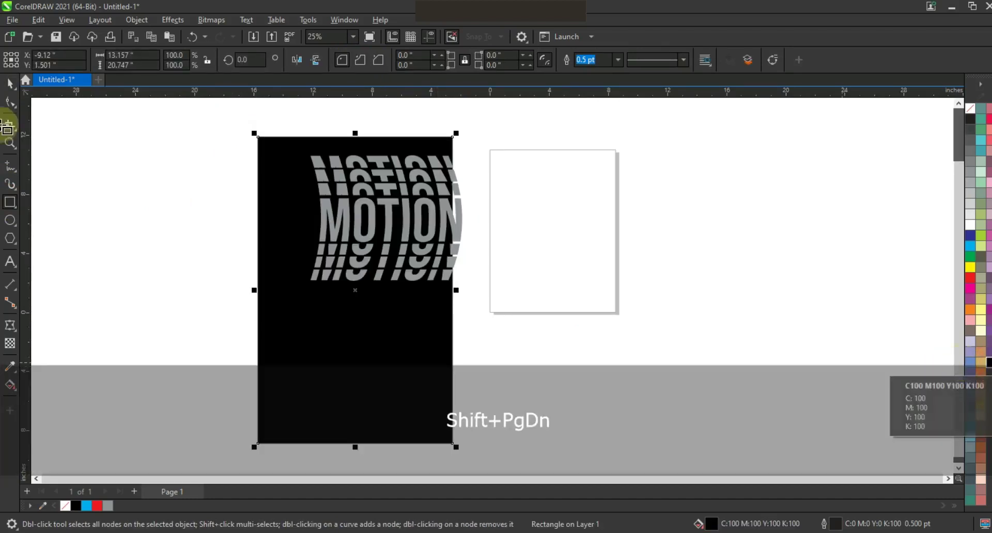
Move the central word and all strips left onto the black rectangle and fill them with white
left_click(10, 82)
left_click_drag(186, 133, 491, 321)
left_click_drag(421, 214, 421, 214)
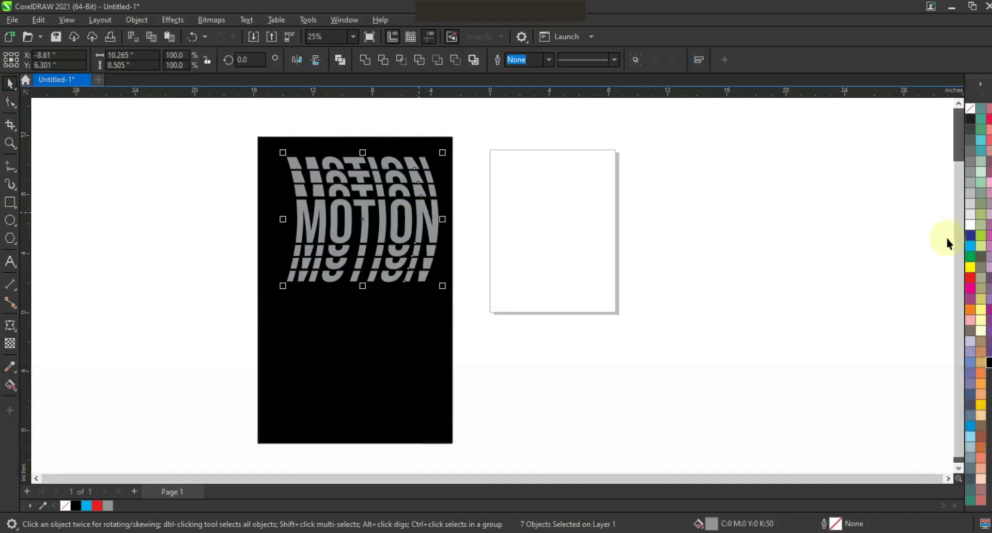
left_click(970, 224)
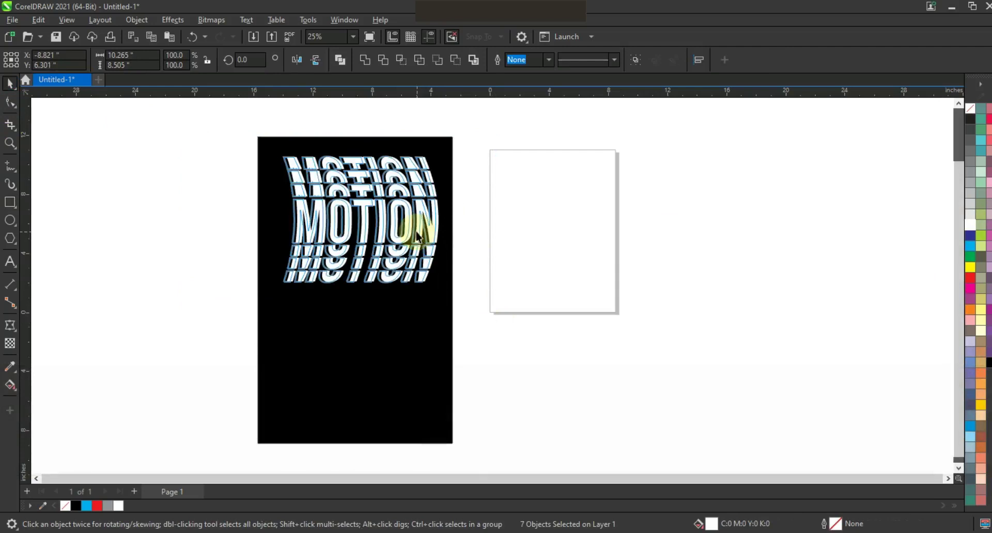
key("shift+F2")
key("Escape")
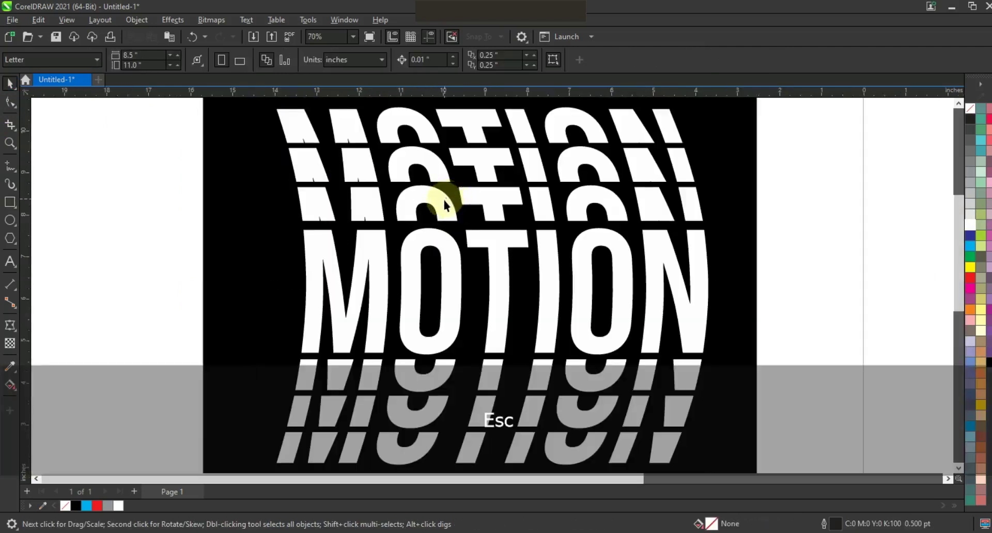
Give the strip directly above the central word a vertical fountain fill from black at its base to white at its top
left_click(446, 200)
left_click(988, 362)
key("g")
left_click_drag(502, 230, 501, 178)
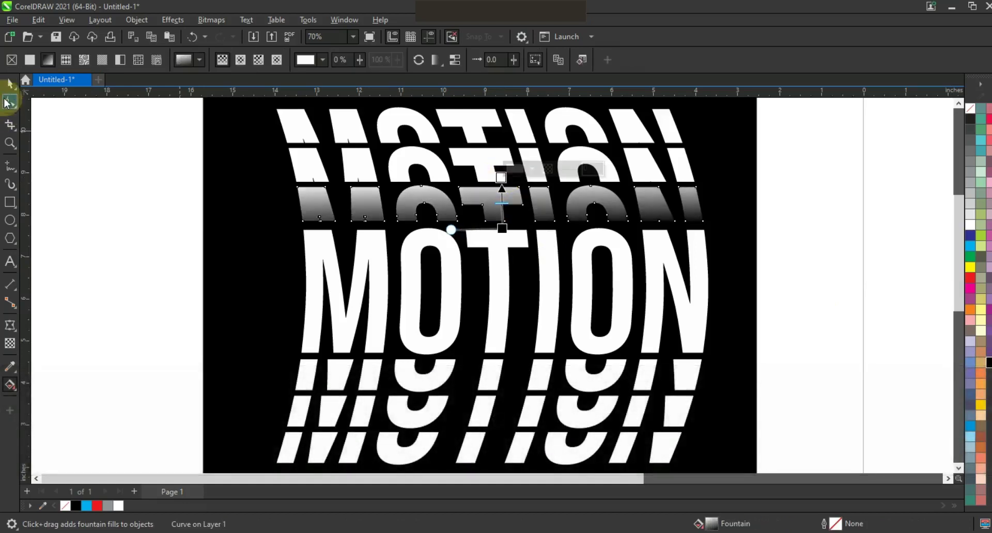
Copy only the fill of the gradient strip onto the two white strips above it
left_click(10, 84)
left_click(365, 160)
left_click(358, 133, "shift")
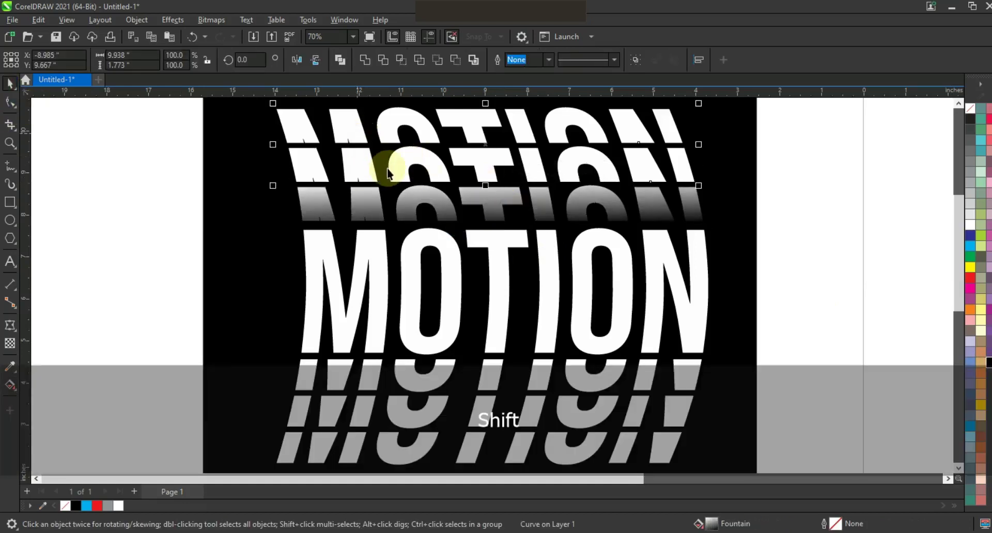
key("ctrl+shift+a")
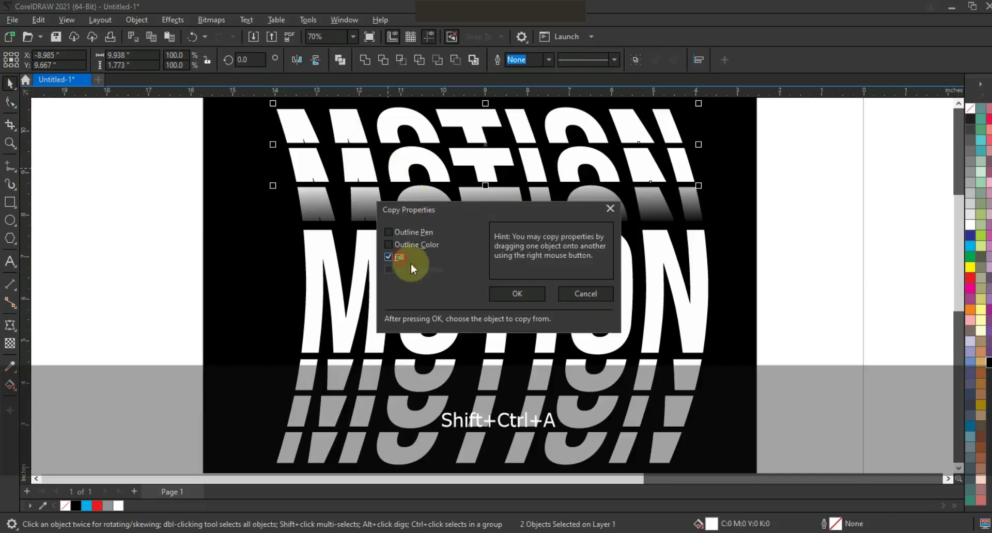
left_click(517, 293)
left_click(365, 204)
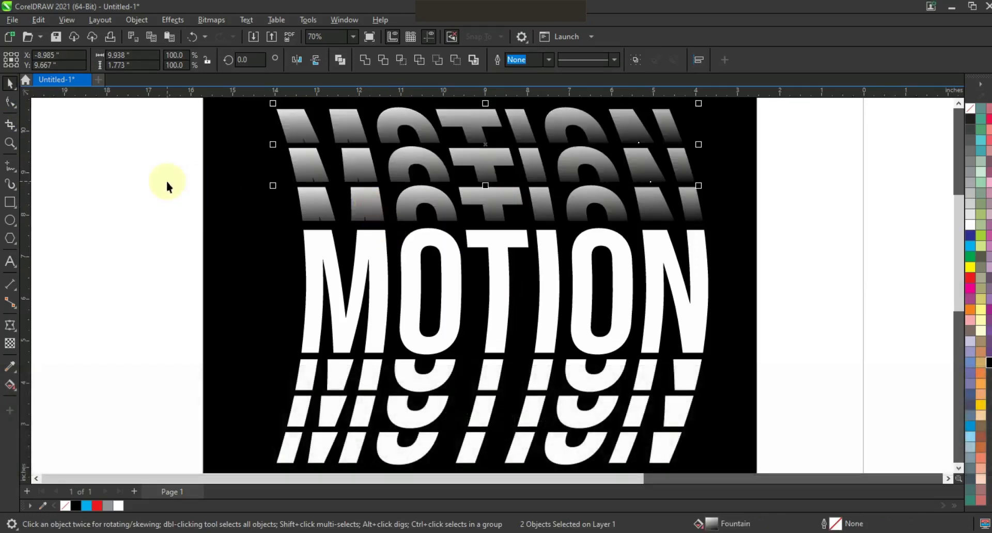
Adjust the fountain fills of the middle and topmost upper strips individually, keeping the black end at each strip's lower edge
left_click(520, 146)
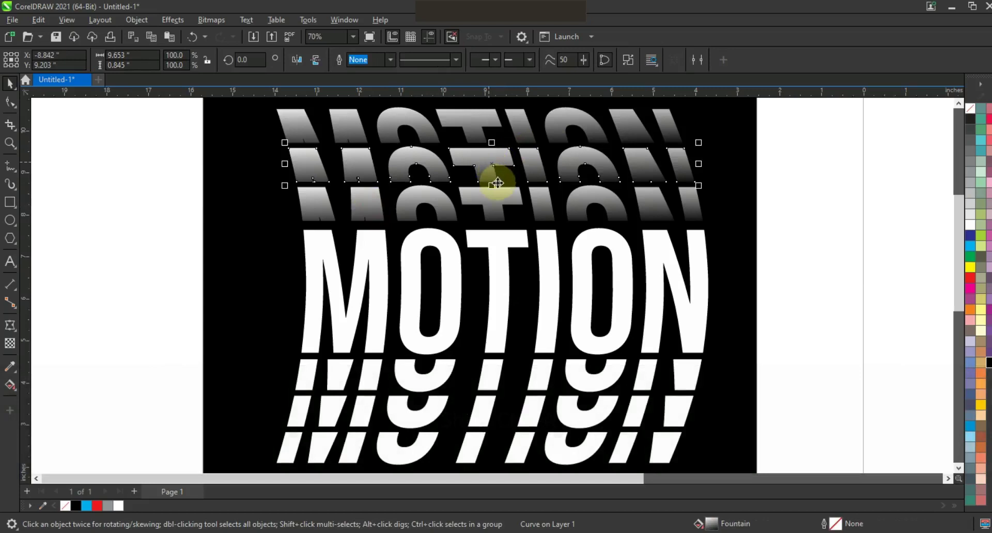
key("g")
left_click_drag(495, 179, 494, 181)
left_click(471, 137)
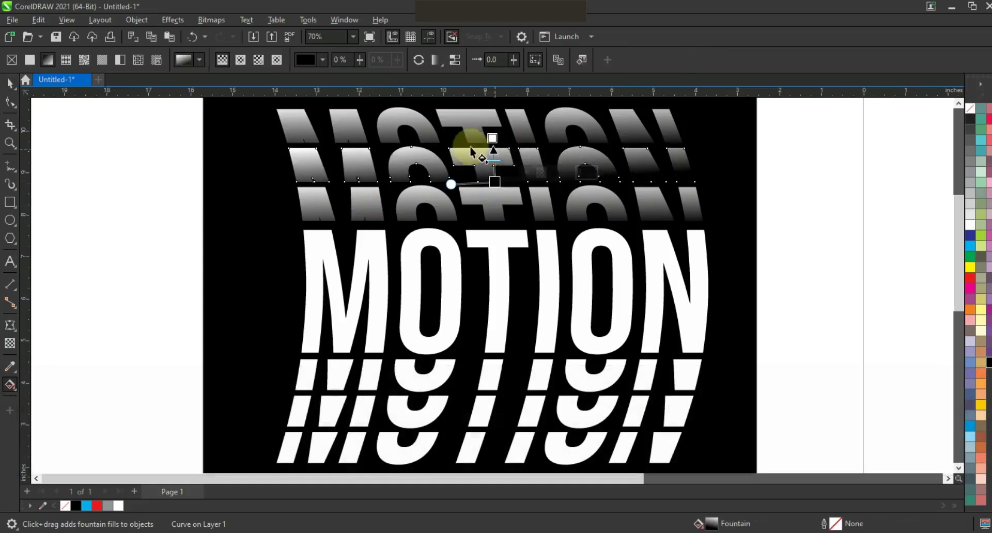
left_click_drag(484, 147, 482, 144)
left_click(8, 84)
key("F3")
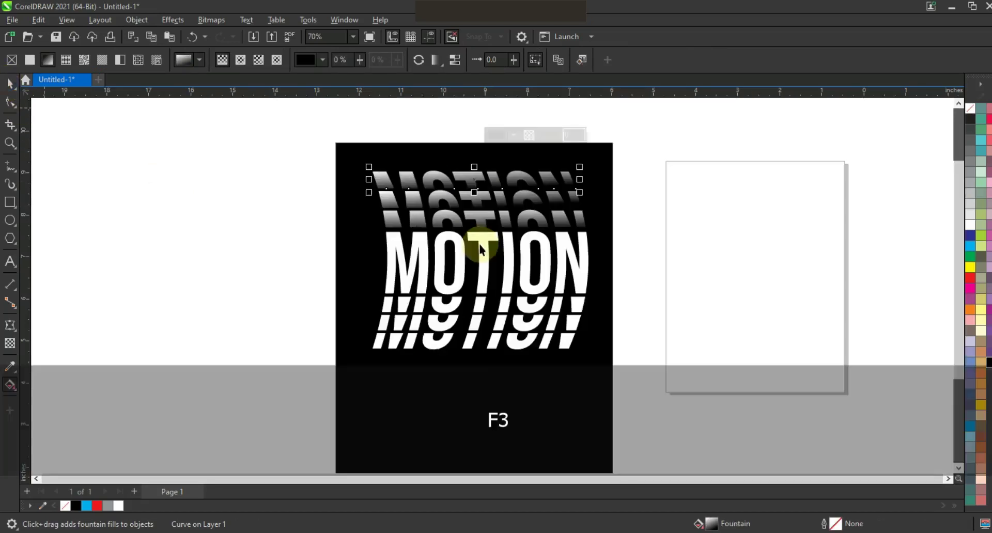
key("Escape")
Select the three lower strips and copy the fountain fill from an upper strip onto them
left_click(506, 312)
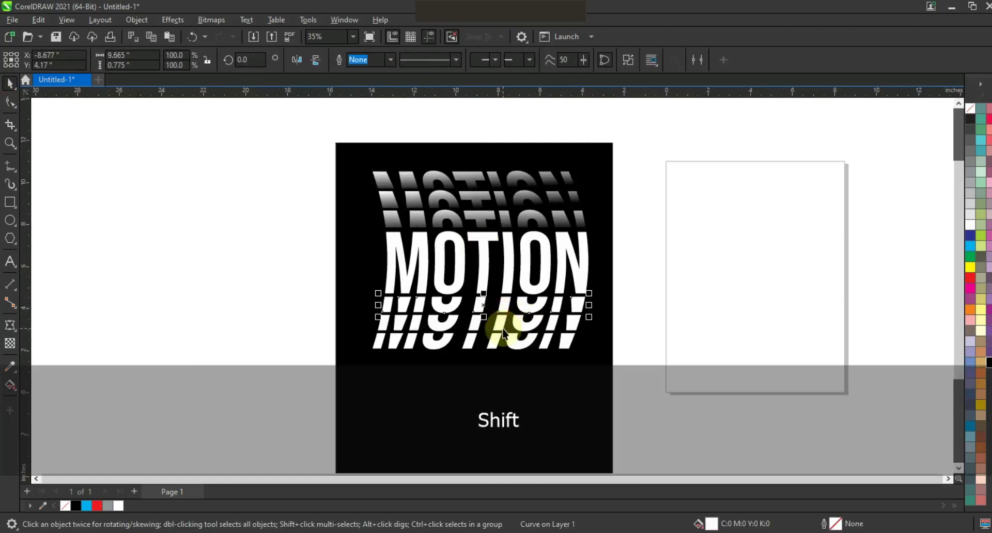
left_click(498, 336, "shift")
left_click(560, 314, "shift")
key("shift+ctrl+a")
left_click(511, 293)
left_click(439, 221)
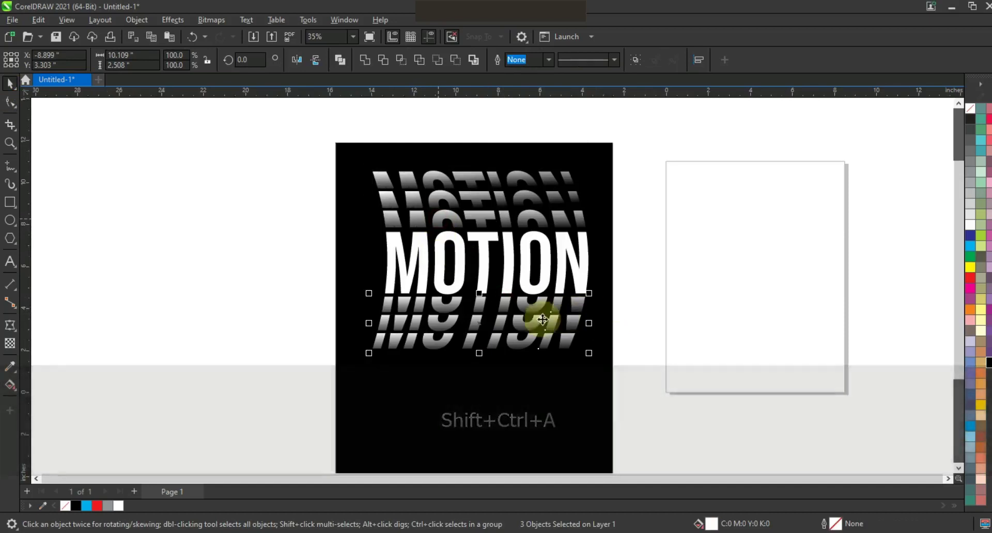
Redraw the fountain fill across the three lower strips from black just under the central word to white at the stack's bottom
key("g")
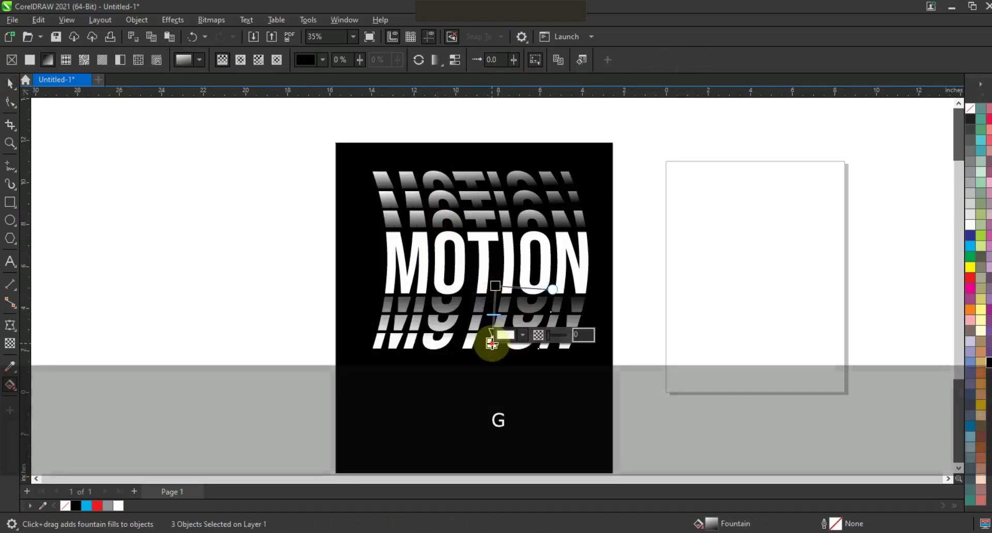
left_click_drag(491, 344, 492, 348)
left_click(520, 327)
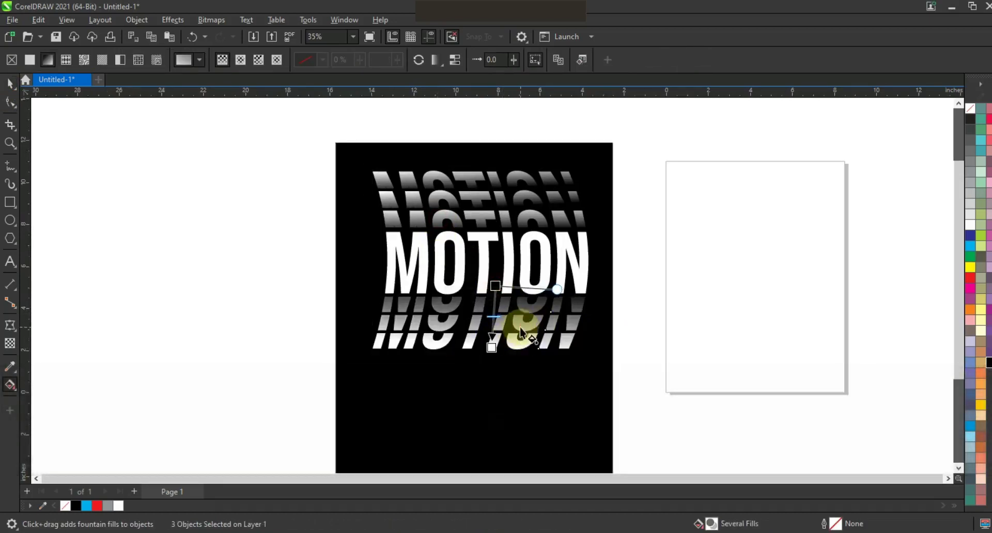
left_click_drag(495, 287, 493, 307)
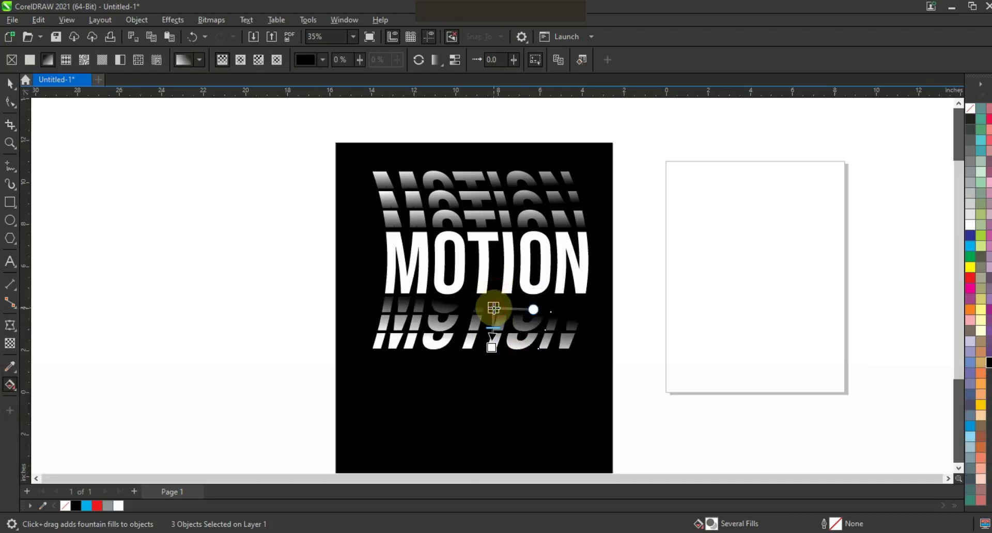
left_click(9, 85)
key("ctrl+z")
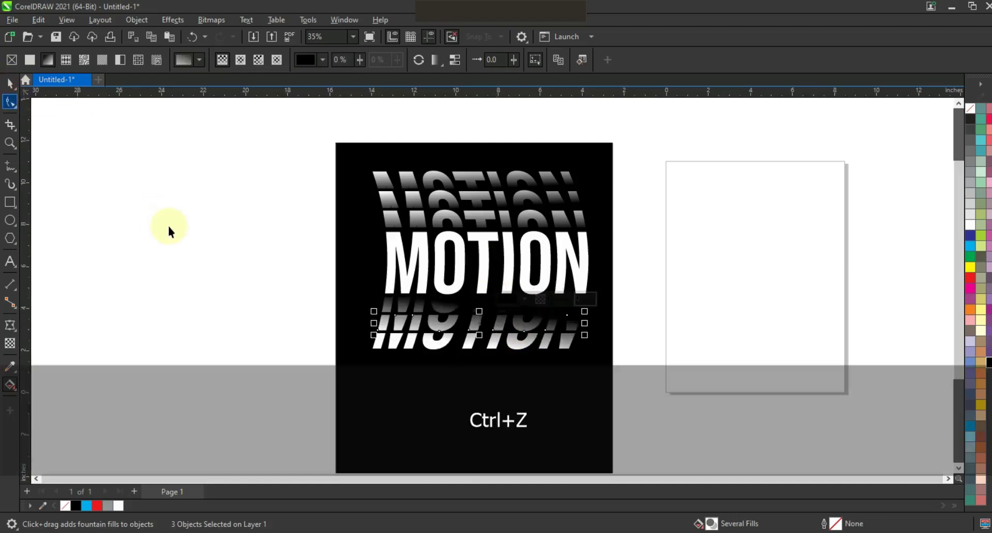
Shift the fountain fills' black ends downward on the middle and lowest strips individually, extending the lowest strip's white end below the stack
left_click(523, 320)
key("g")
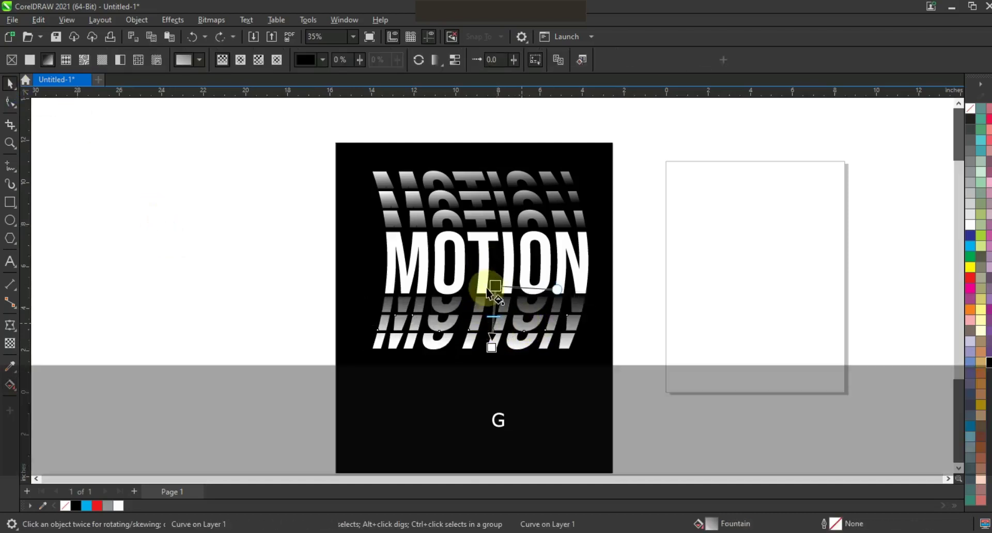
left_click_drag(494, 287, 493, 304)
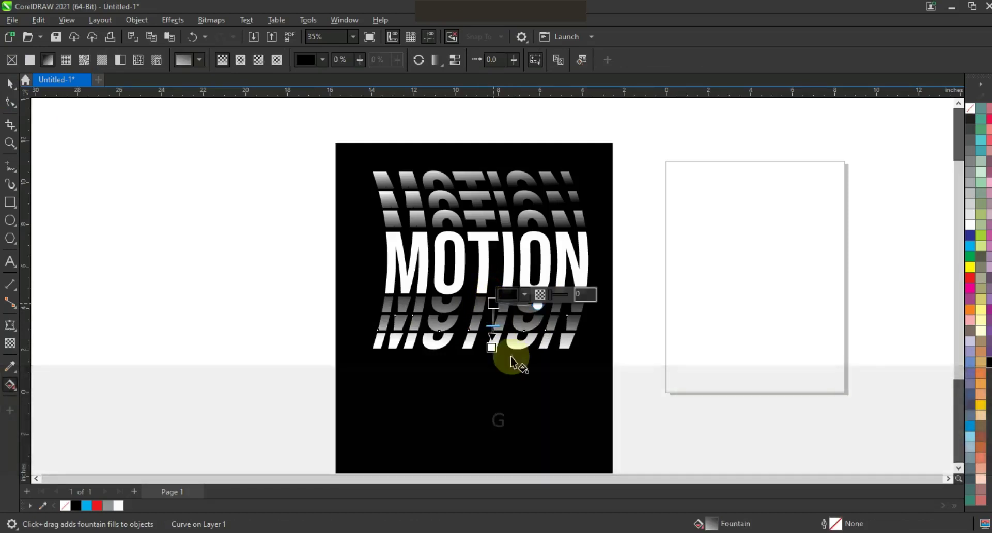
left_click(492, 346)
left_click_drag(493, 347, 492, 376)
left_click_drag(497, 303, 495, 321)
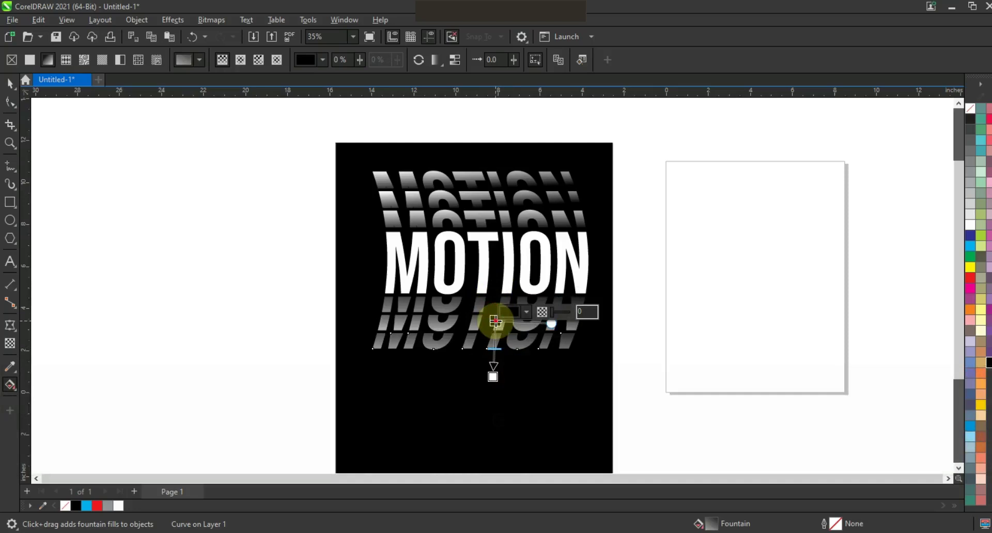
left_click(11, 85)
left_click(153, 197)
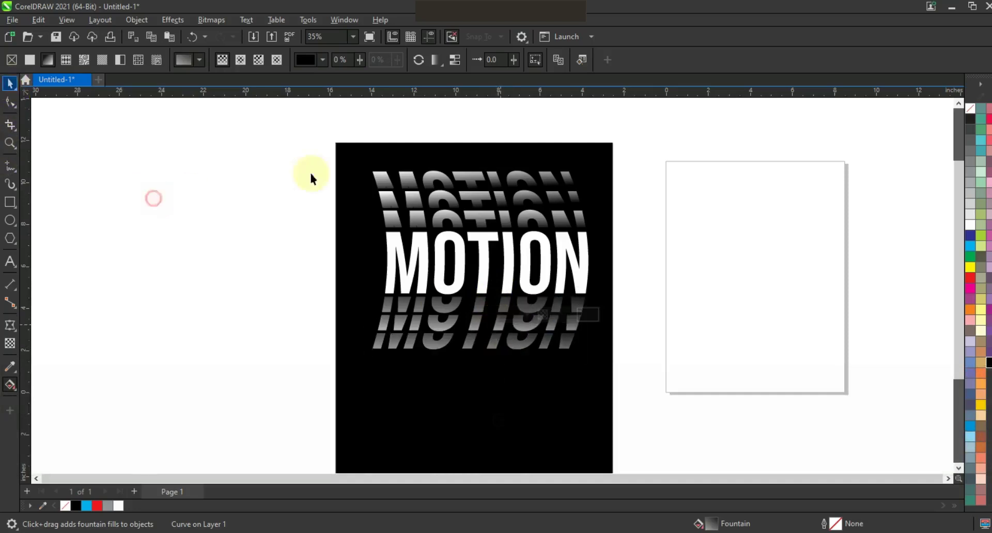
Group the central word with its six gradient strips and place a copy of the group directly below on the black background
left_click_drag(300, 158, 664, 368)
key("ctrl+g")
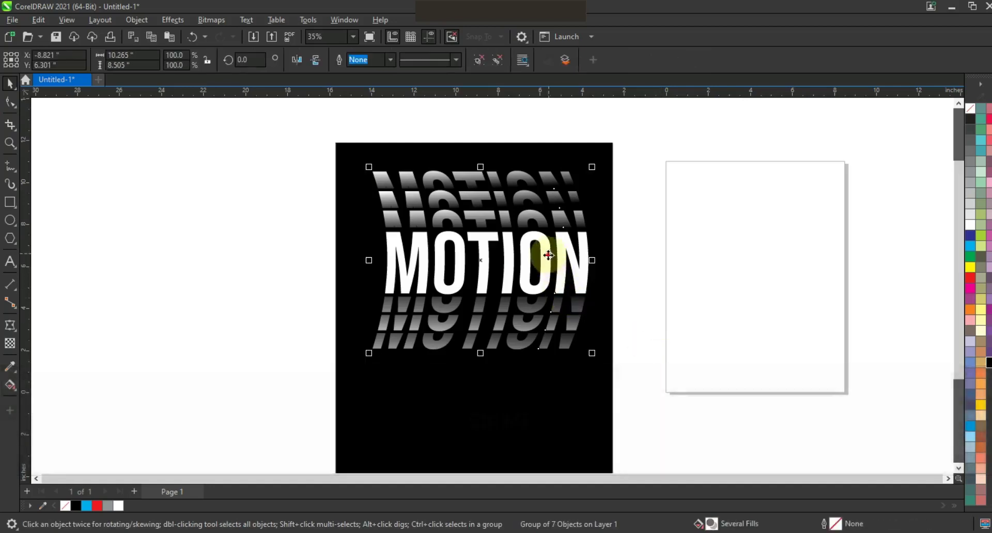
left_click_drag(548, 255, 548, 435)
key("F3")
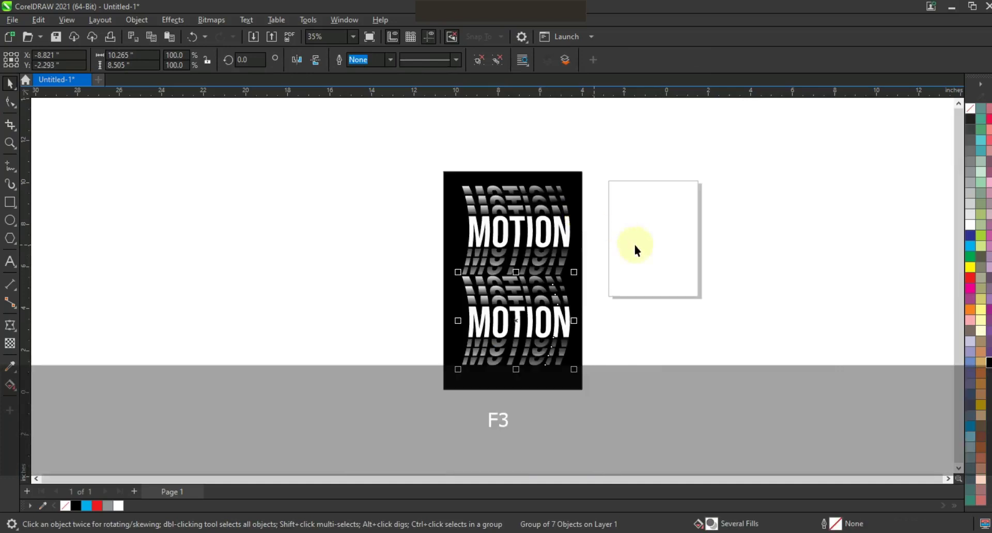
Group both MOTION stacks centred vertically on the black background and enlarge them to about 12.2 by 20.4 inches
left_click(634, 246)
left_click_drag(426, 170, 582, 390)
left_click(579, 390, "shift")
key("e")
key("ctrl+g")
key("shift+F2")
key("Escape")
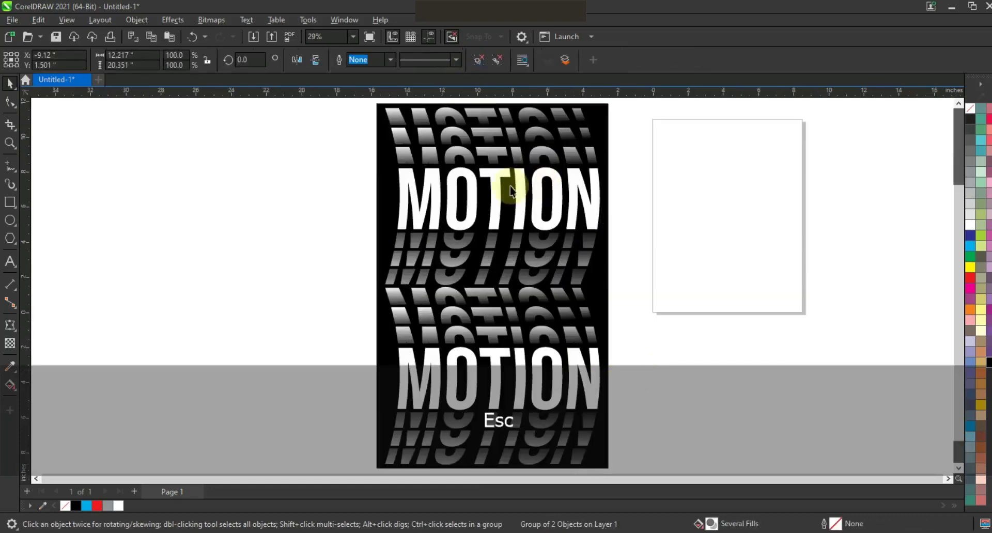
Fill both central MOTION words with a very light grey and preview the finished artwork full screen
key("ctrl+r")
left_click(594, 372, "ctrl")
left_click(595, 211, "ctrl+shift")
left_click(967, 197)
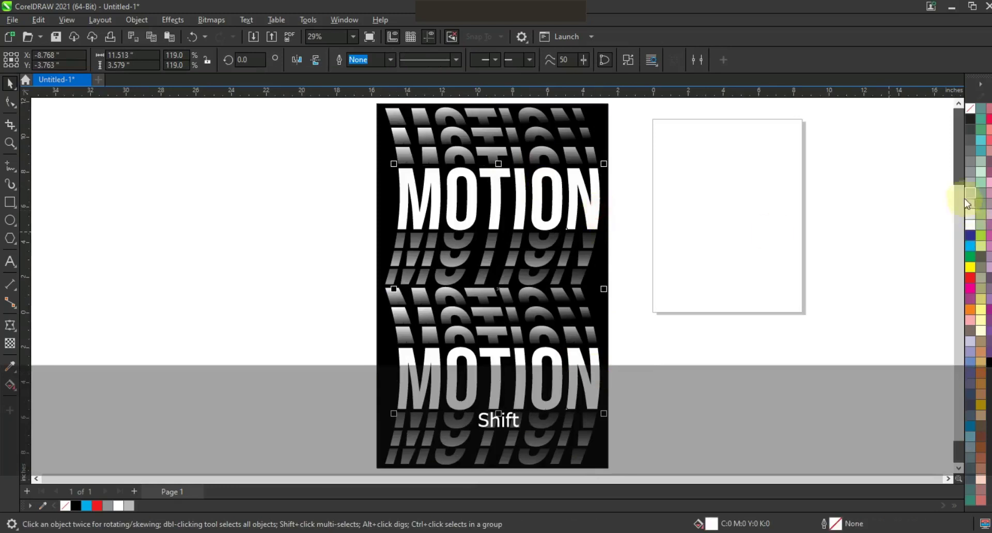
left_click(969, 201)
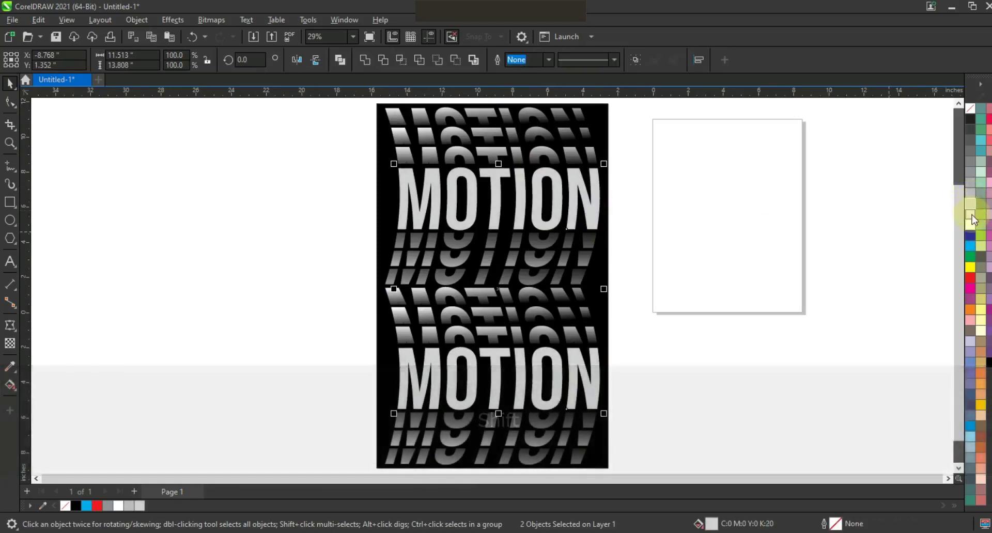
left_click(971, 214)
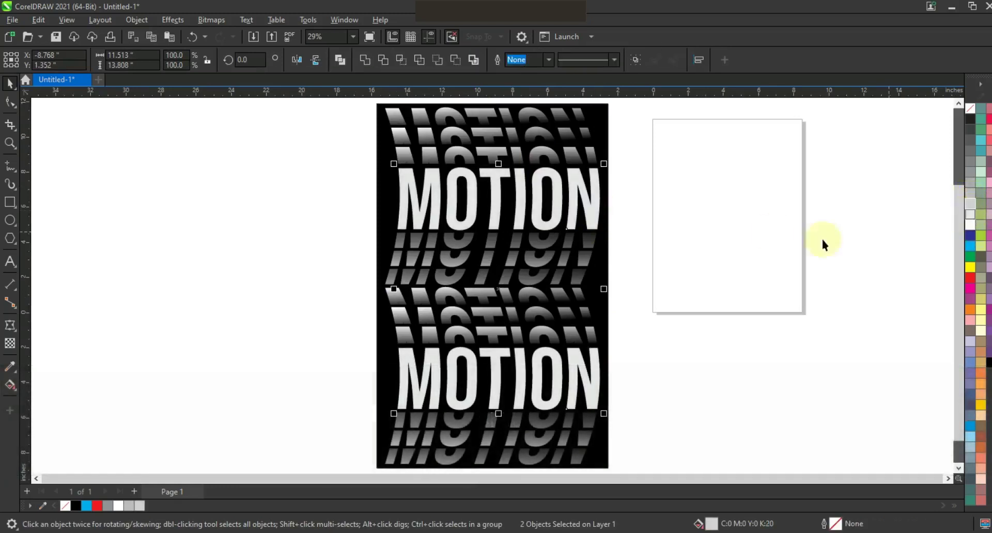
left_click(739, 253)
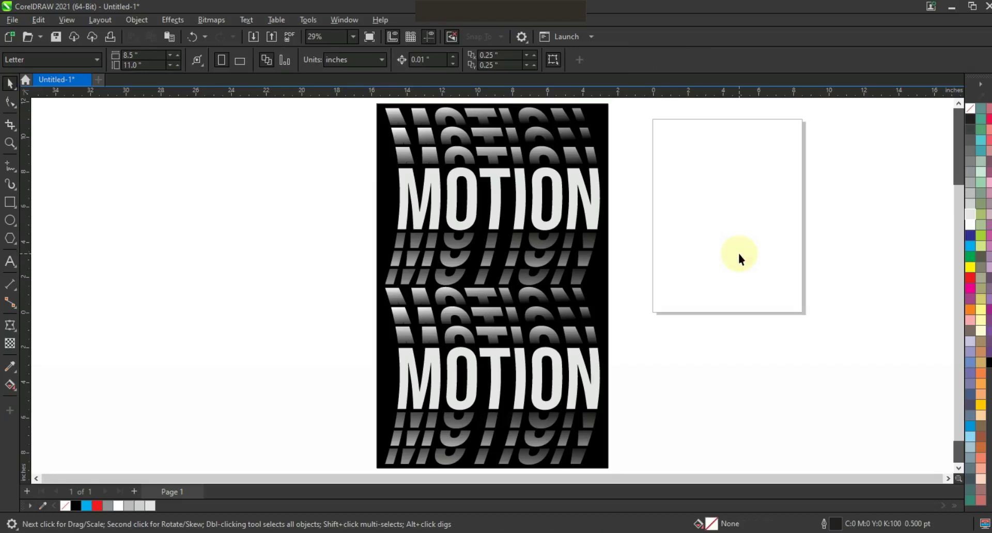
key("F9")
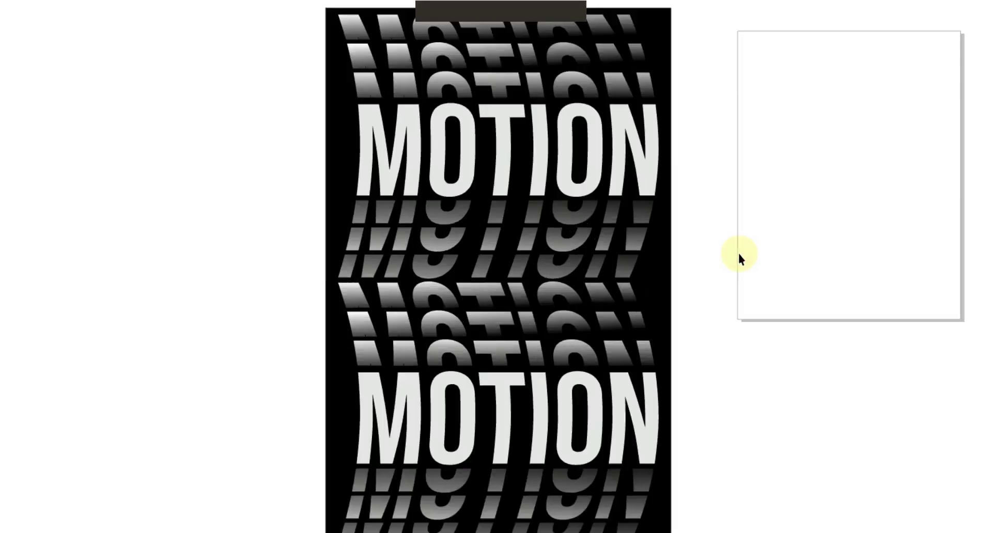